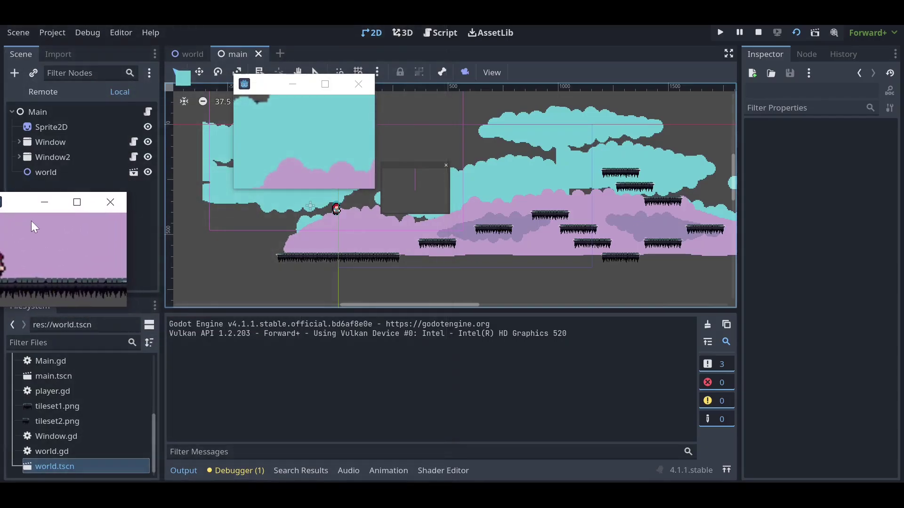
Step: Run the character left and right and jump onto a platform, then close the game window
mouse_move(266, 81)
mouse_down()
mouse_move(162, 148)
mouse_move(151, 202)
mouse_move(152, 193)
mouse_up()
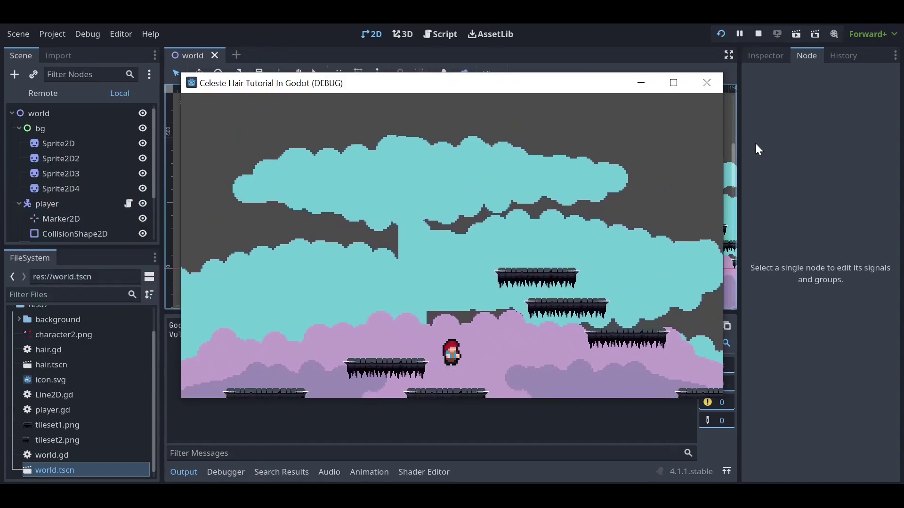
key(Right)
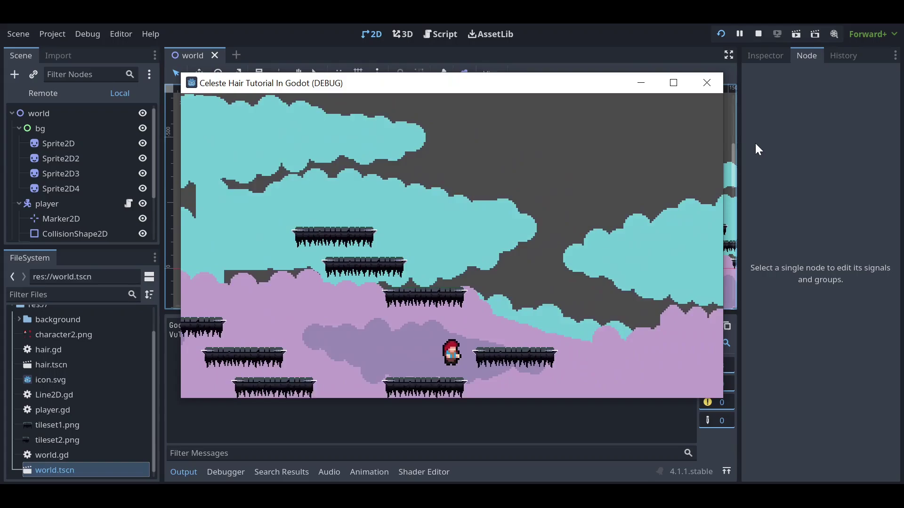
key(Left)
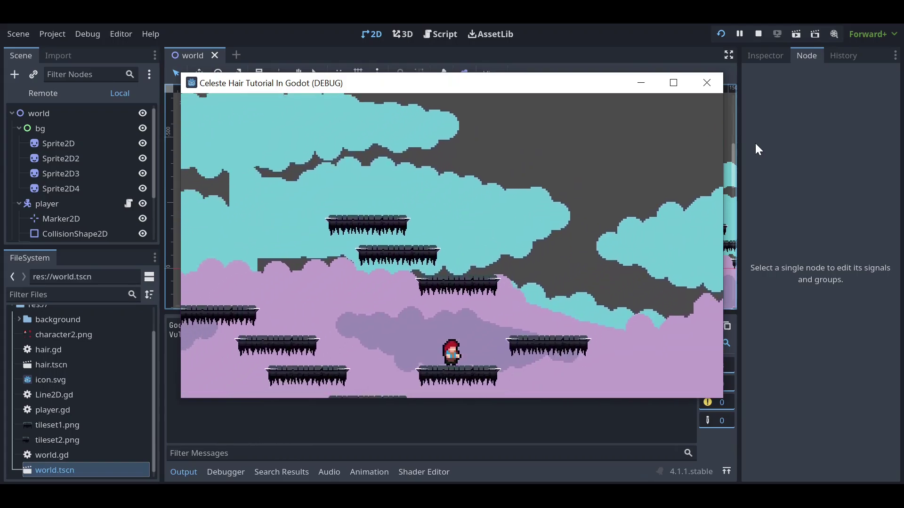
key(space)
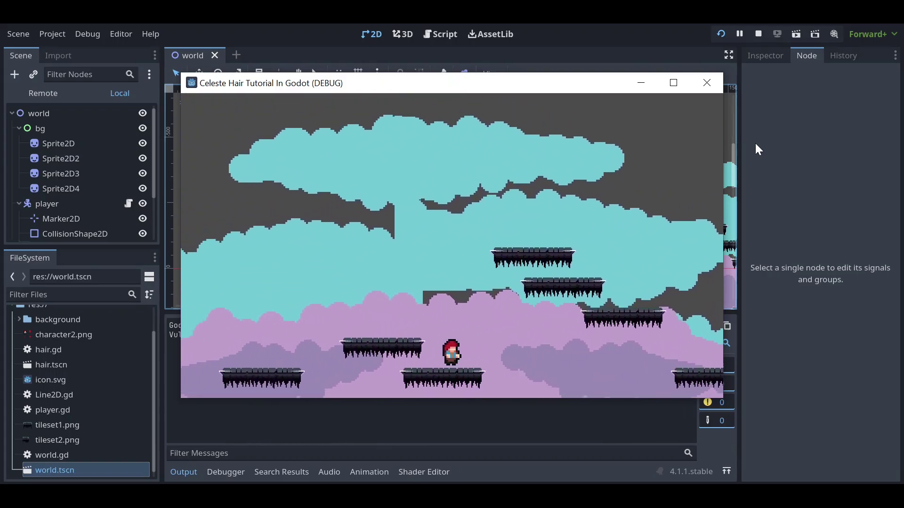
key(Left)
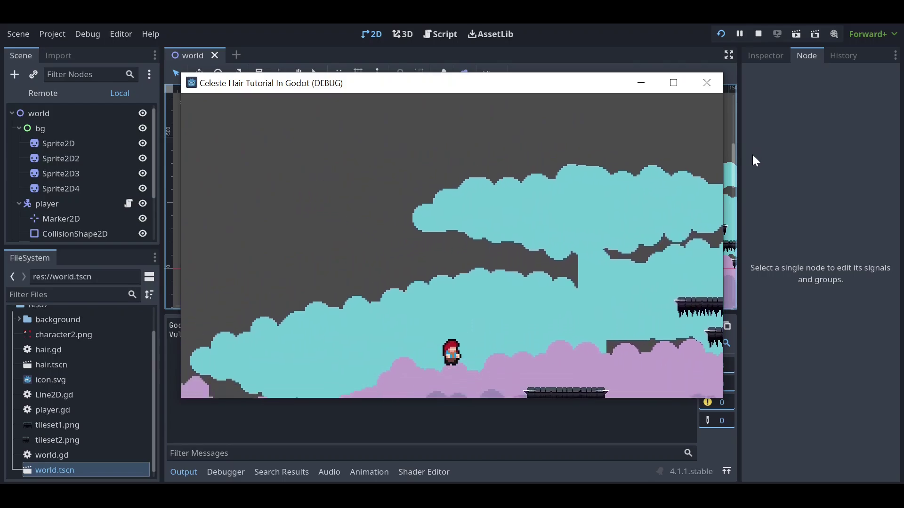
key(Left)
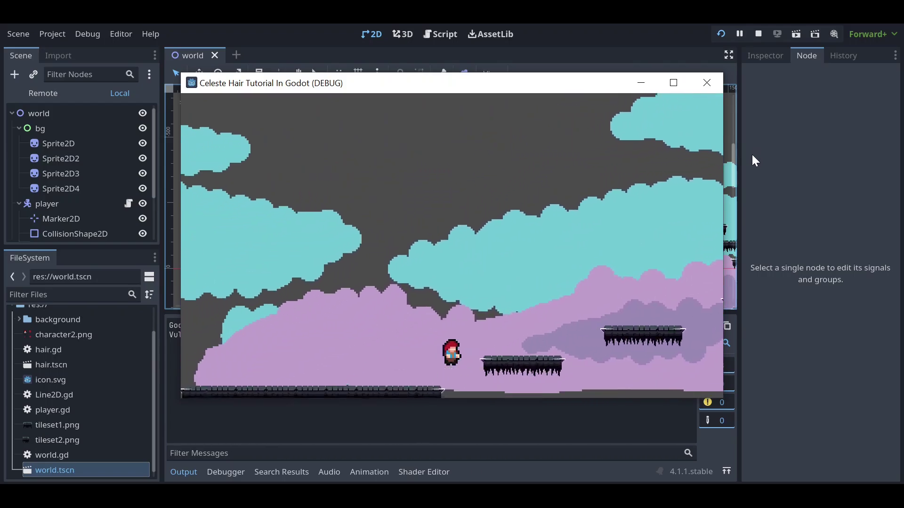
key(Right)
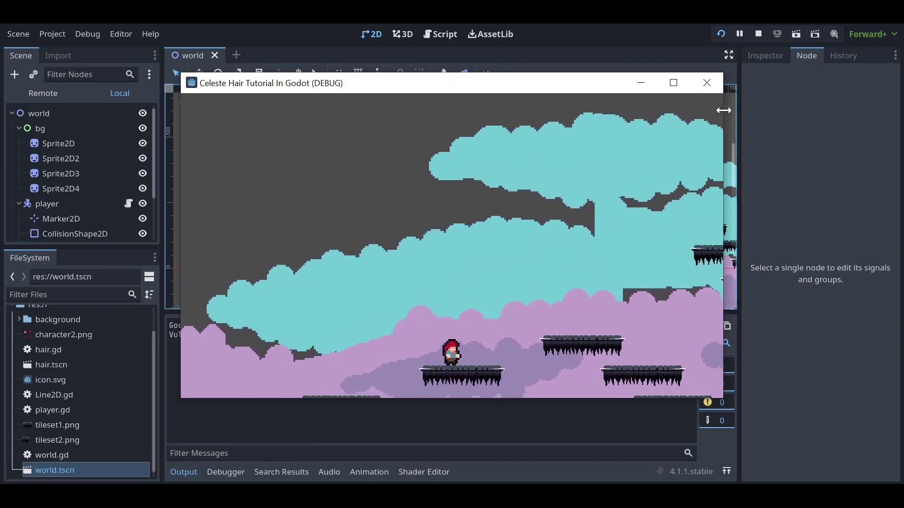
click(708, 83)
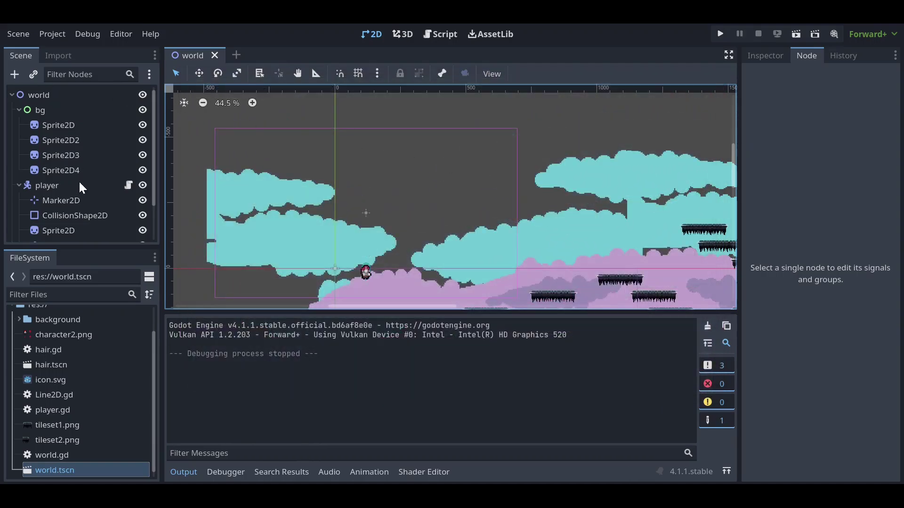
Step: Enlarge the Scene dock to show every node and open Project Settings at Display > Window
drag(66, 249, 66, 307)
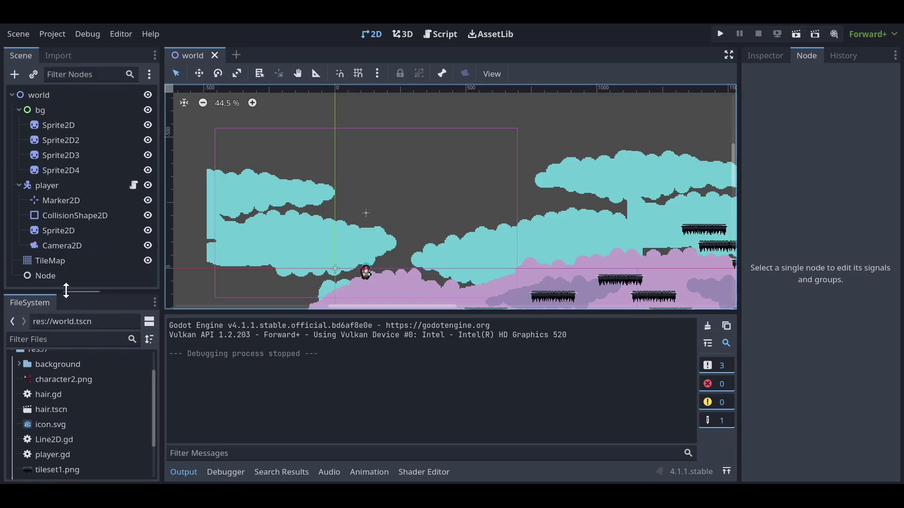
click(53, 35)
click(67, 56)
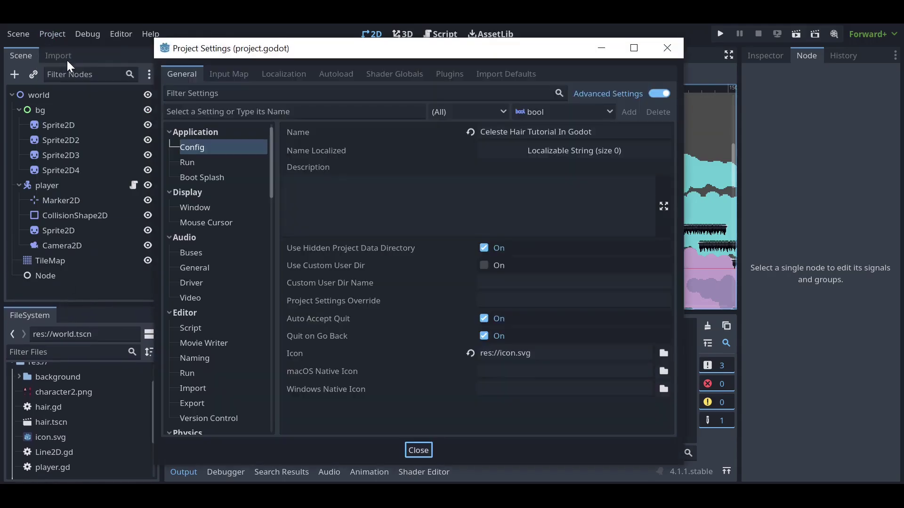
click(192, 208)
Step: Review the window settings, confirming Embed Subwindows is off
scroll(391, 307, down, 4)
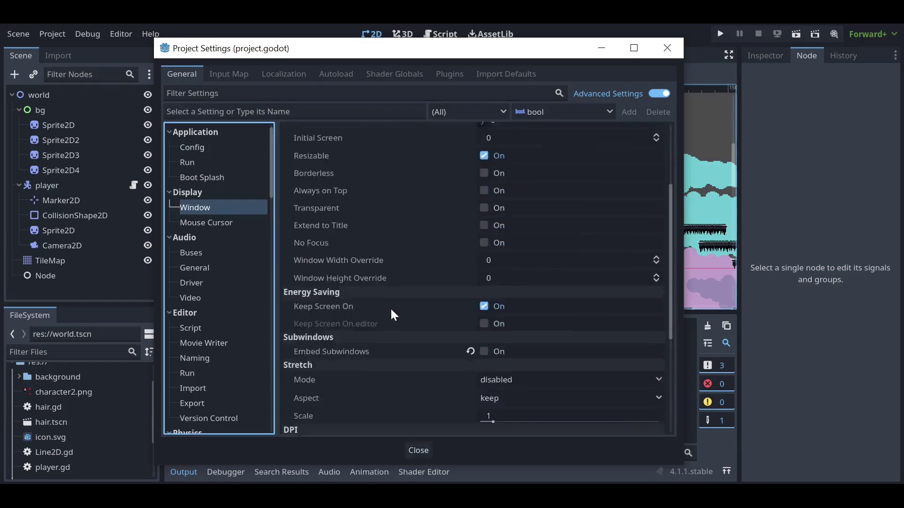
scroll(391, 307, down, 2)
scroll(391, 303, down, 1)
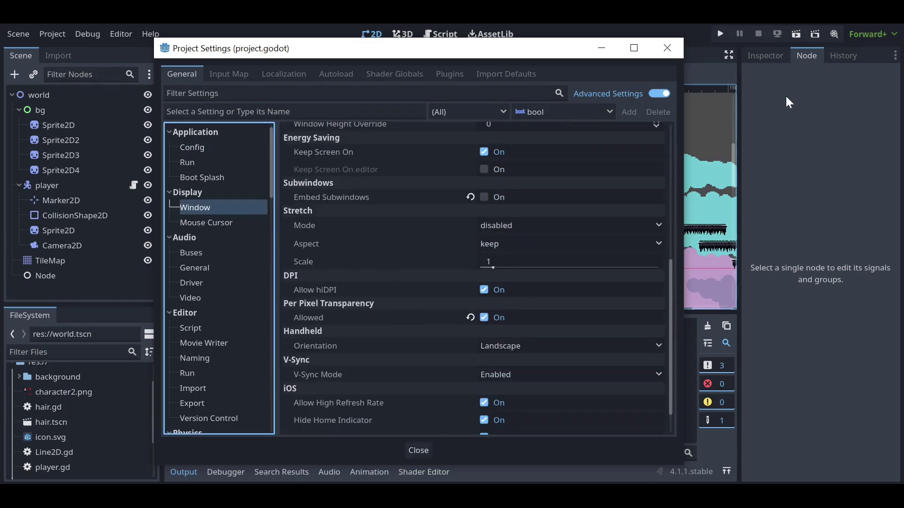
click(646, 93)
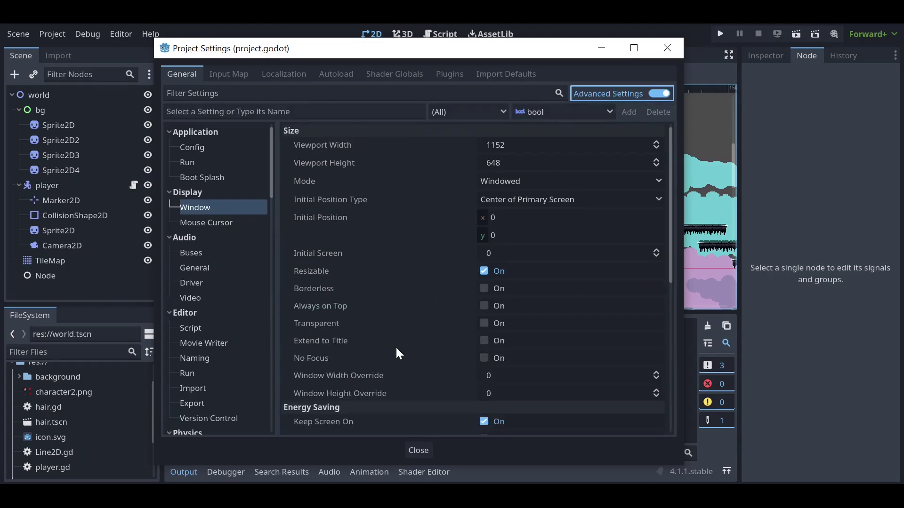
scroll(397, 349, down, 4)
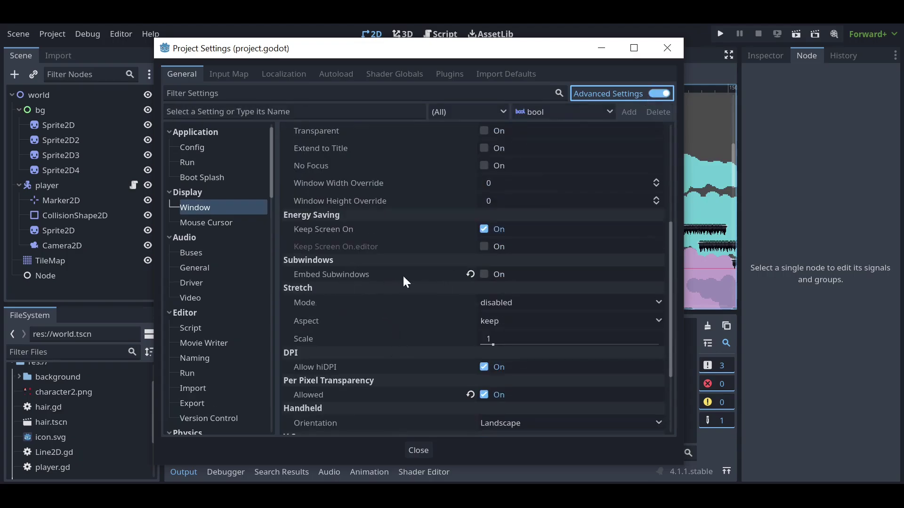
scroll(487, 389, down, 1)
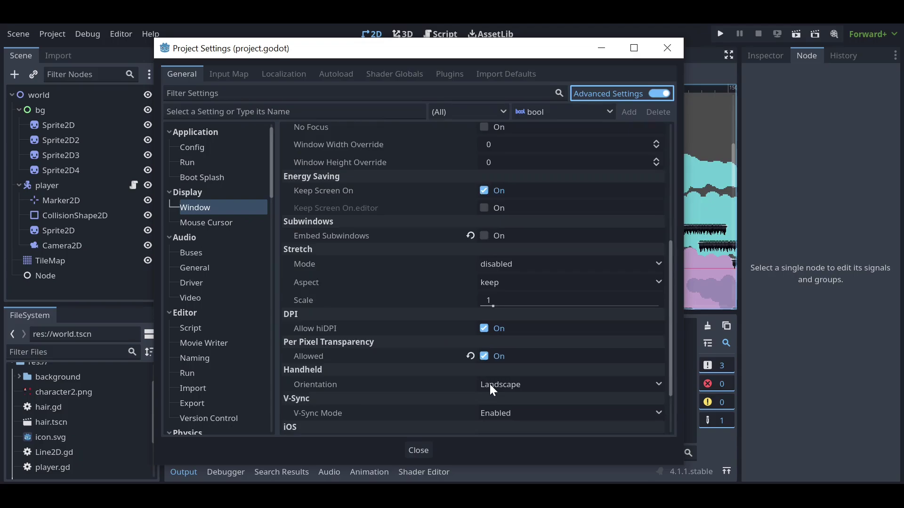
scroll(424, 348, down, 1)
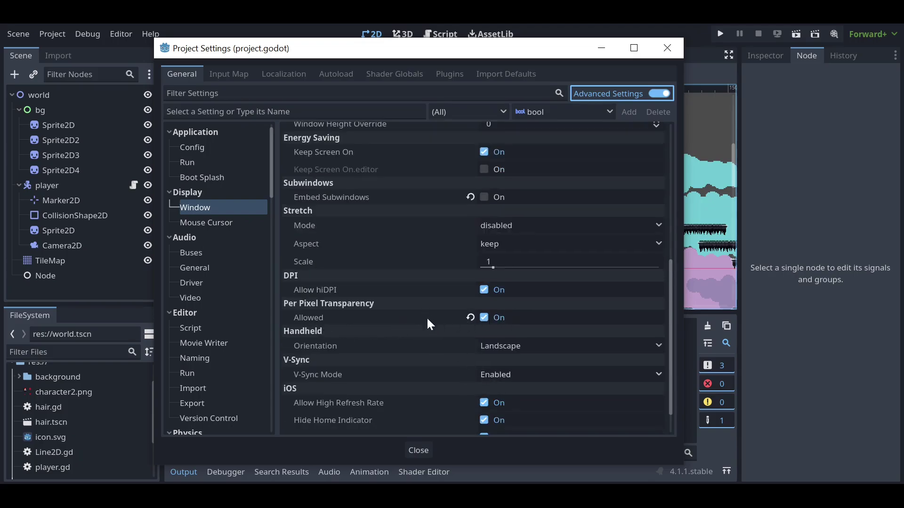
Step: Close Project Settings and start a new scene with a plain Node as root
click(417, 451)
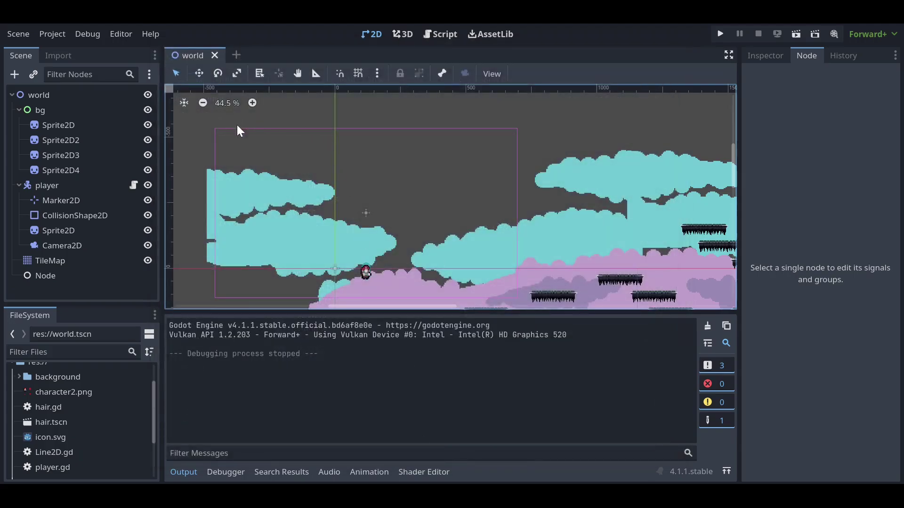
scroll(282, 141, down, 1)
scroll(320, 174, down, 1)
scroll(330, 184, up, 2)
scroll(315, 174, up, 1)
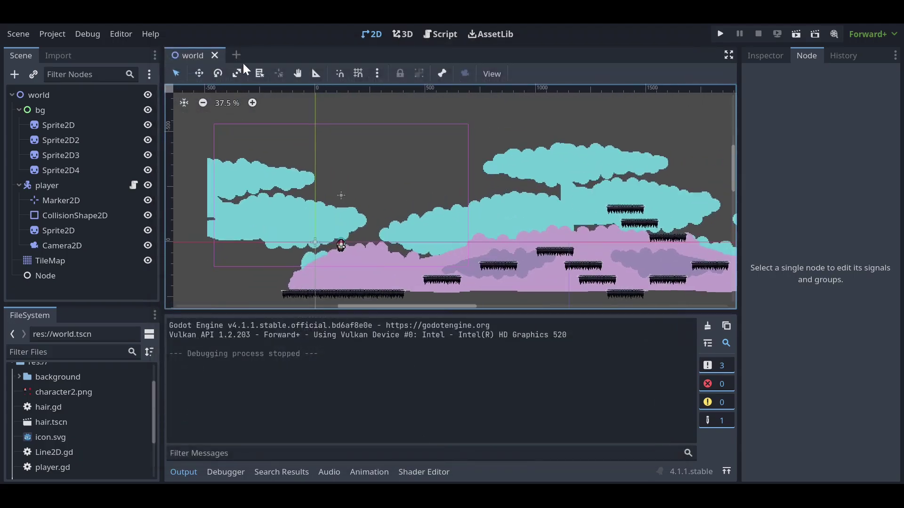
click(236, 55)
click(85, 169)
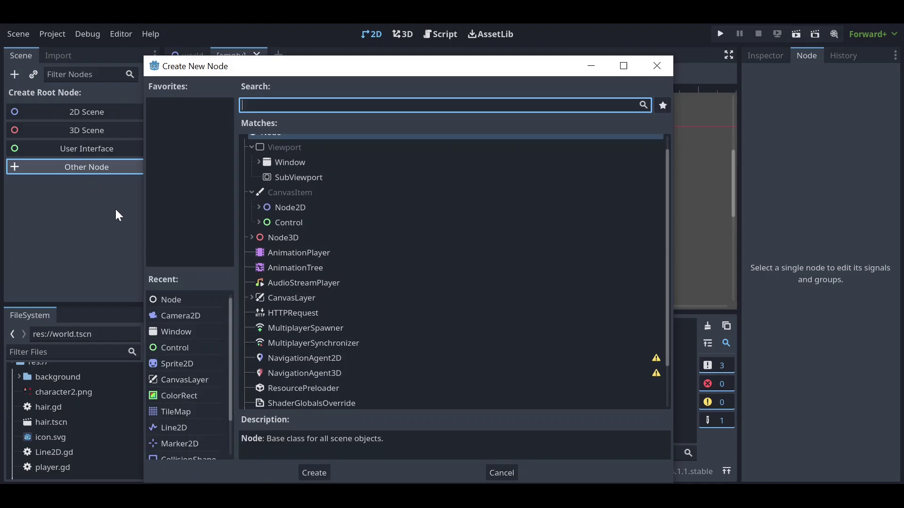
text(Node)
key(Return)
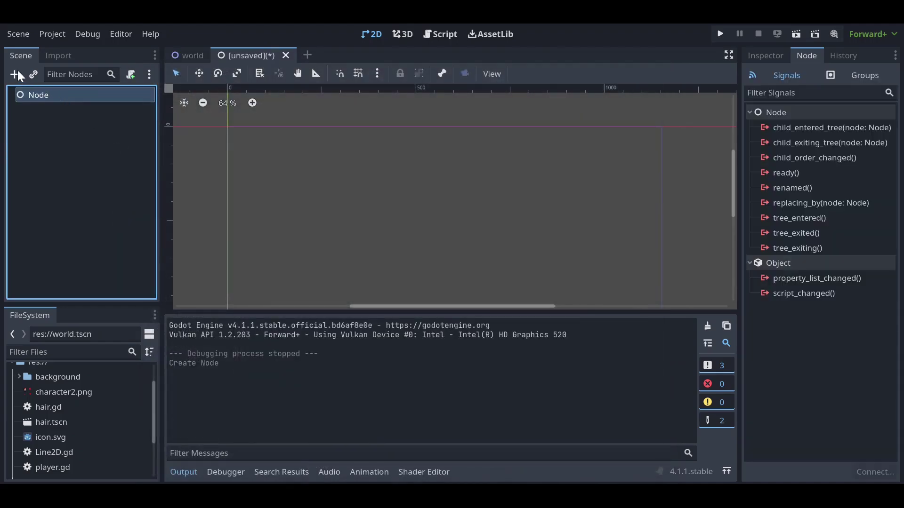
Step: Rename the root node to Main
double_click(60, 96)
text(M)
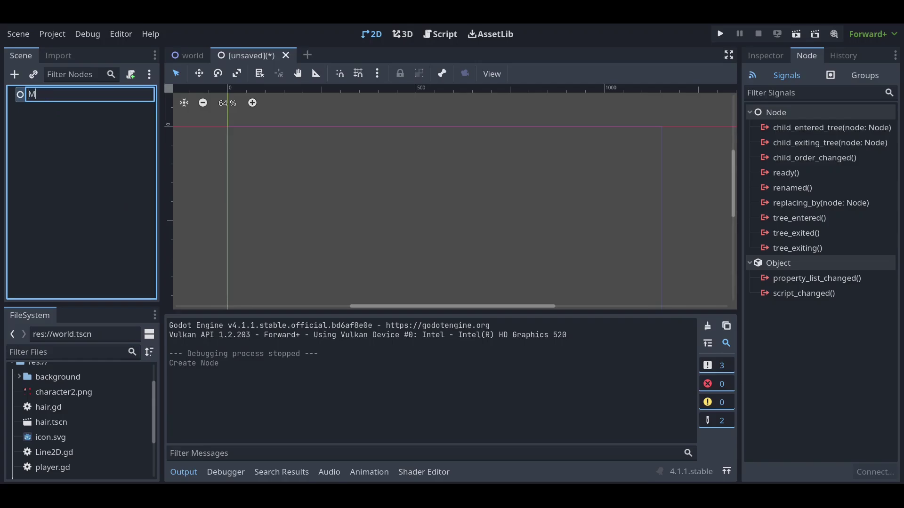
text(ain)
key(Return)
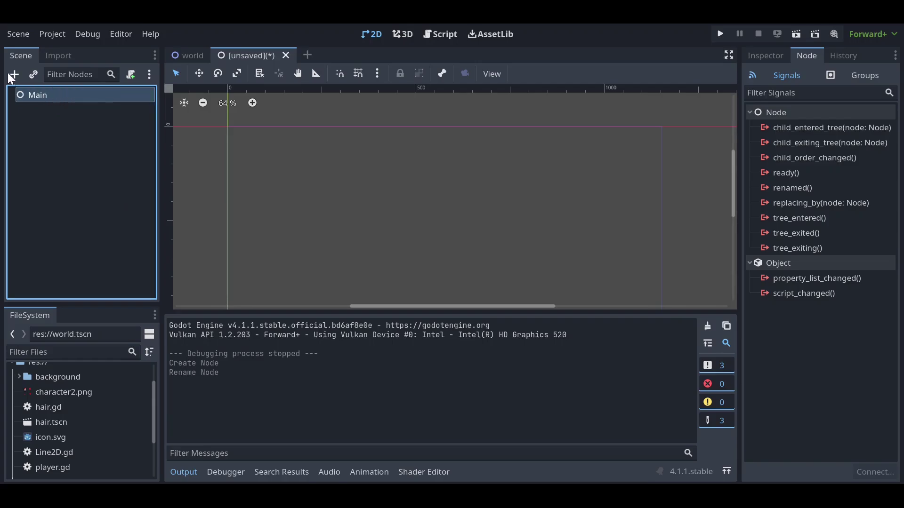
Step: Add Camera2D and Sprite2D child nodes under Main
click(14, 74)
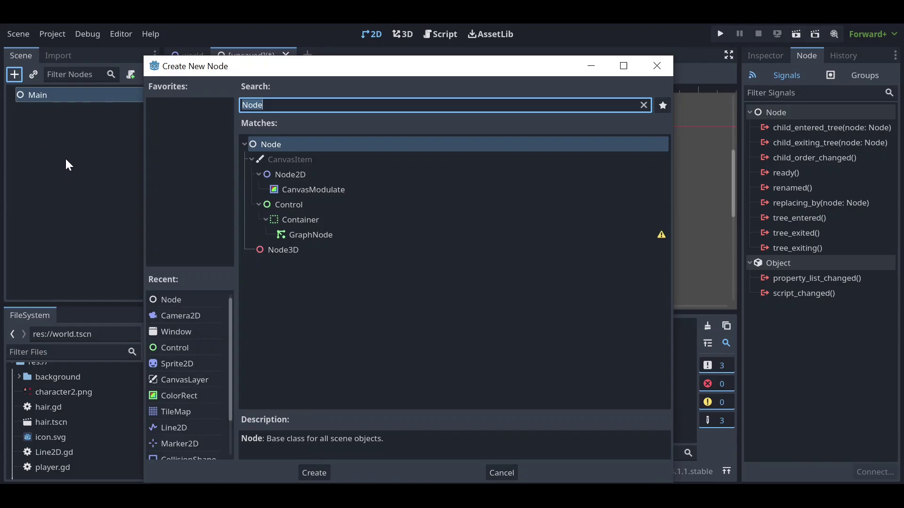
text(Camera)
key(Escape)
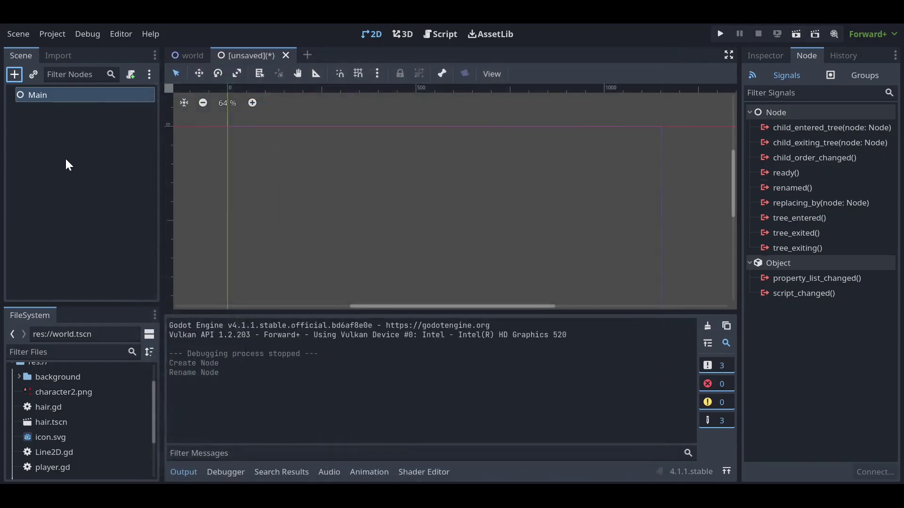
click(50, 97)
click(15, 75)
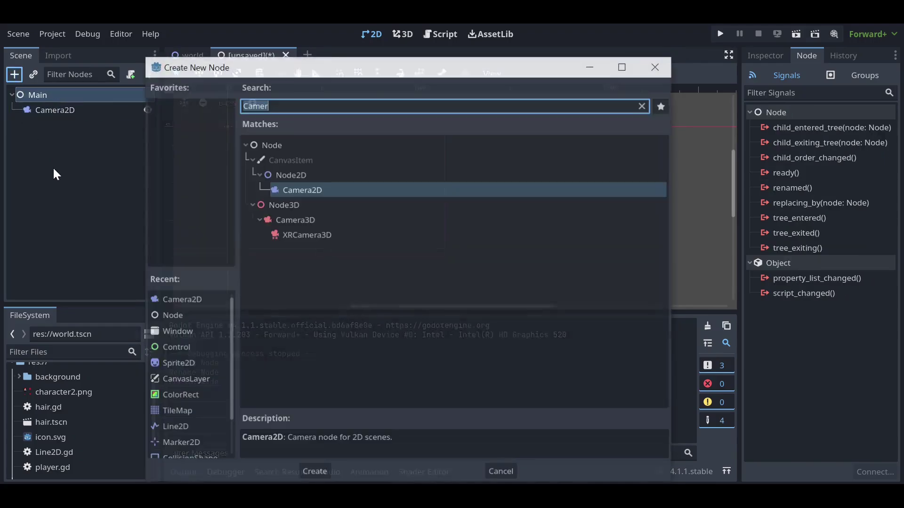
text(sprite)
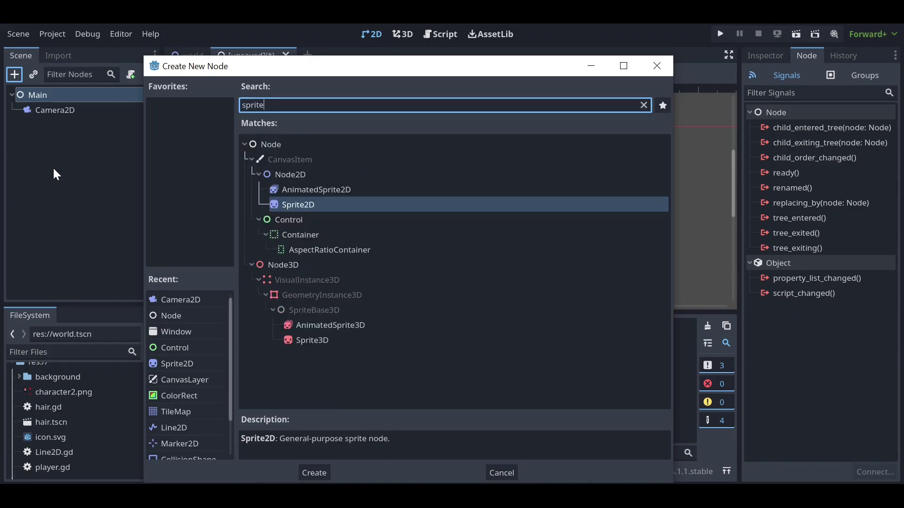
key(Return)
Step: Move Sprite2D above Camera2D and give it the icon.svg texture
drag(73, 105, 73, 106)
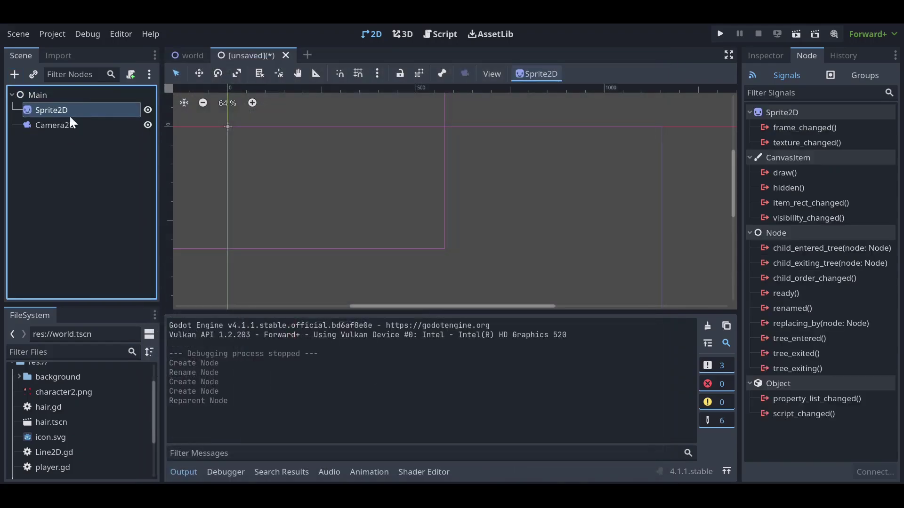
drag(49, 438, 765, 66)
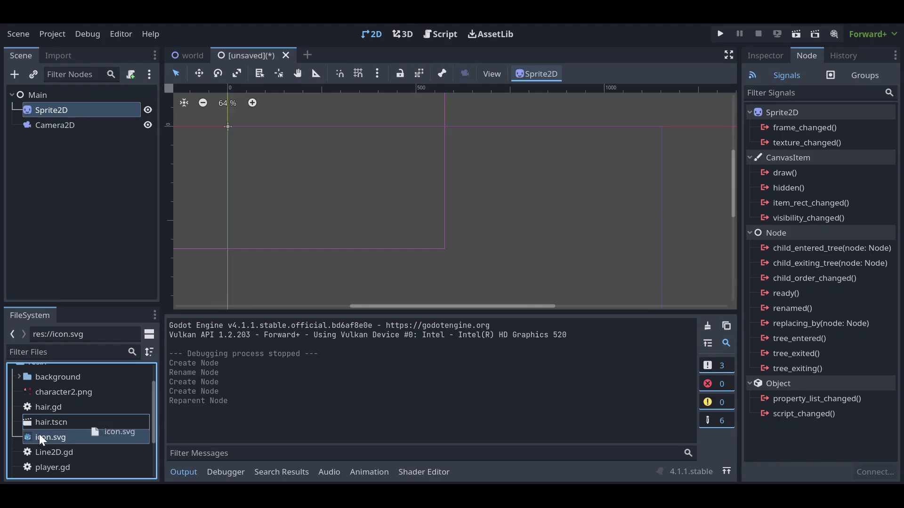
drag(49, 437, 847, 150)
scroll(339, 188, down, 3)
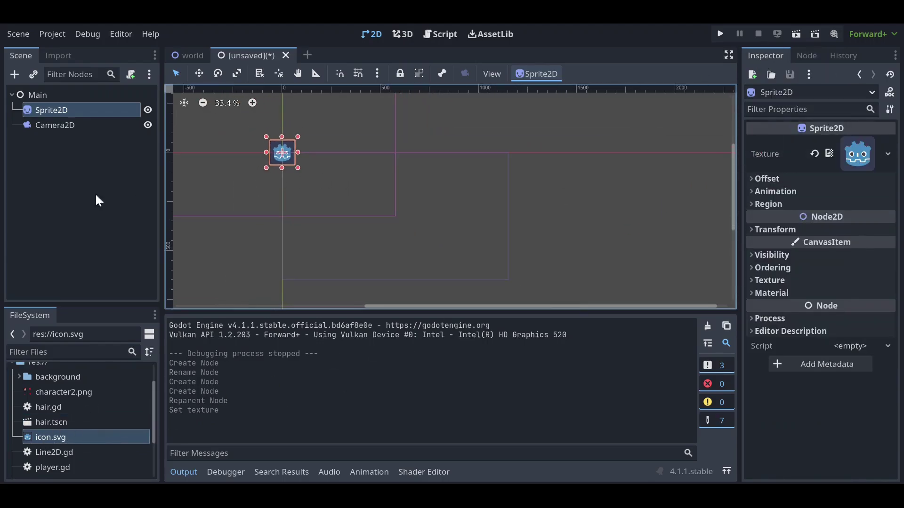
Step: Add a Window node under Main and place it above Camera2D
click(29, 92)
click(15, 75)
text(w)
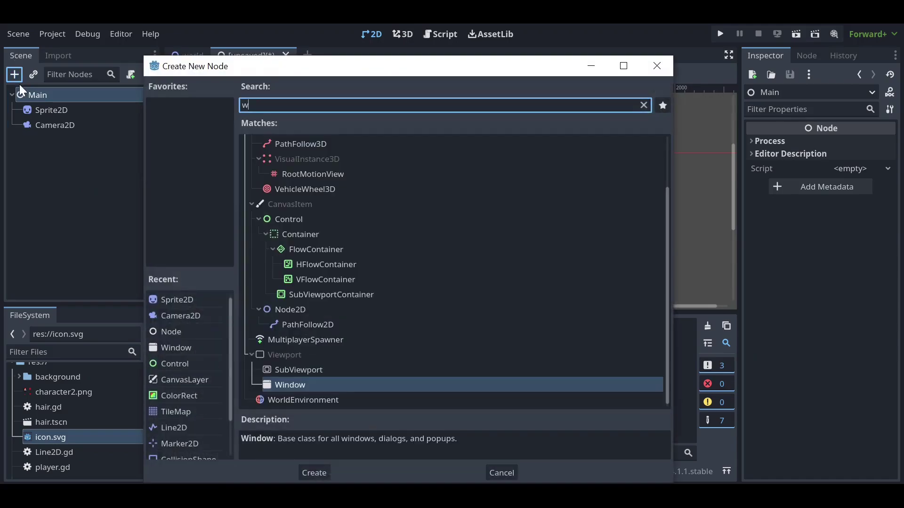
text(indo)
key(Return)
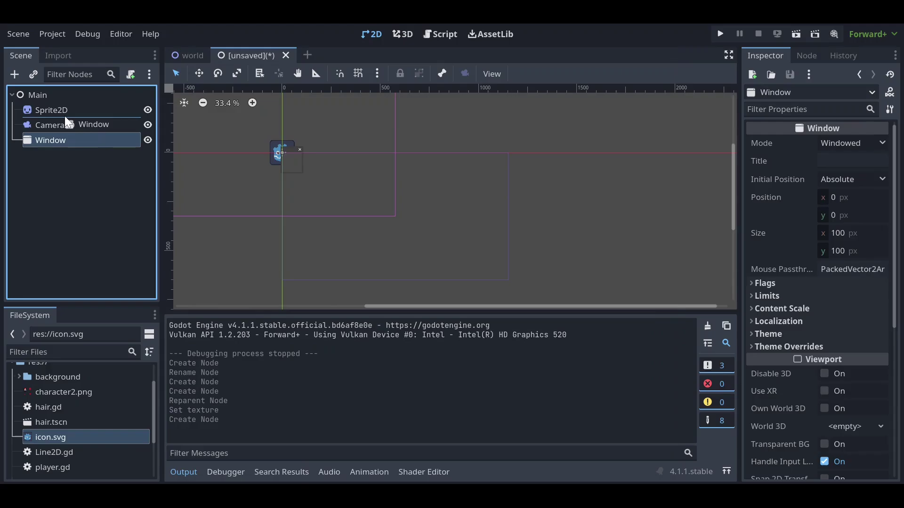
drag(60, 144, 64, 116)
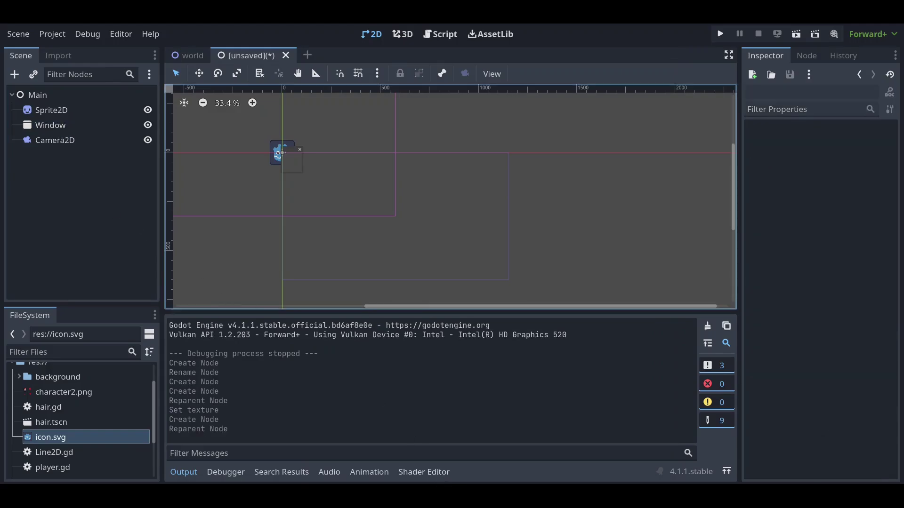
Step: In the maximized reference project, open main.gd and copy all of its code
click(651, 440)
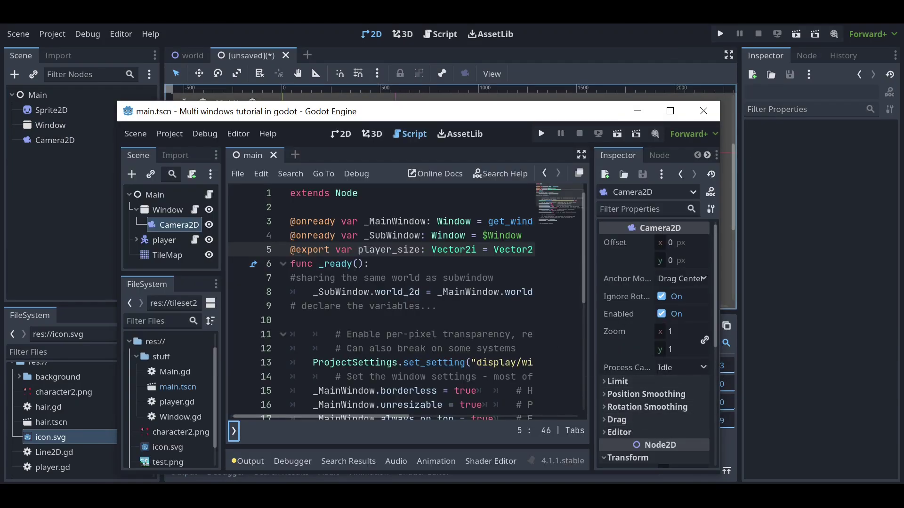
click(160, 194)
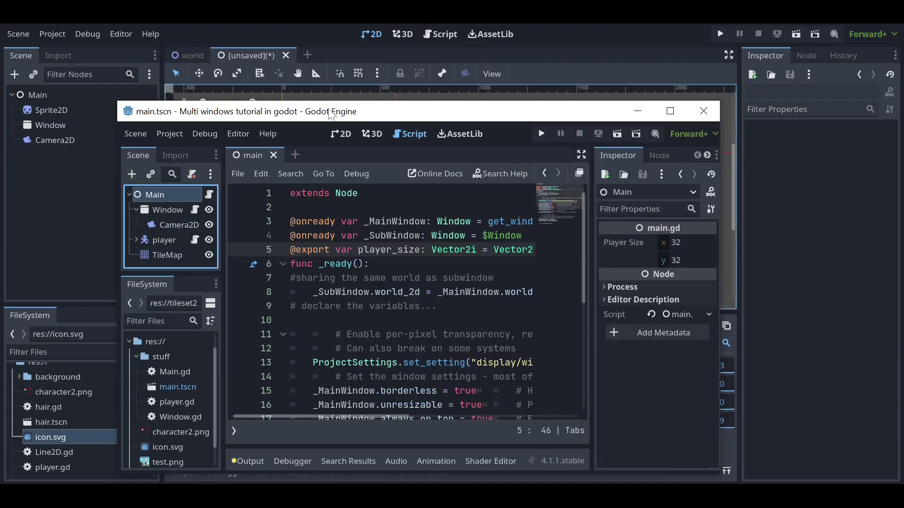
double_click(330, 111)
click(150, 94)
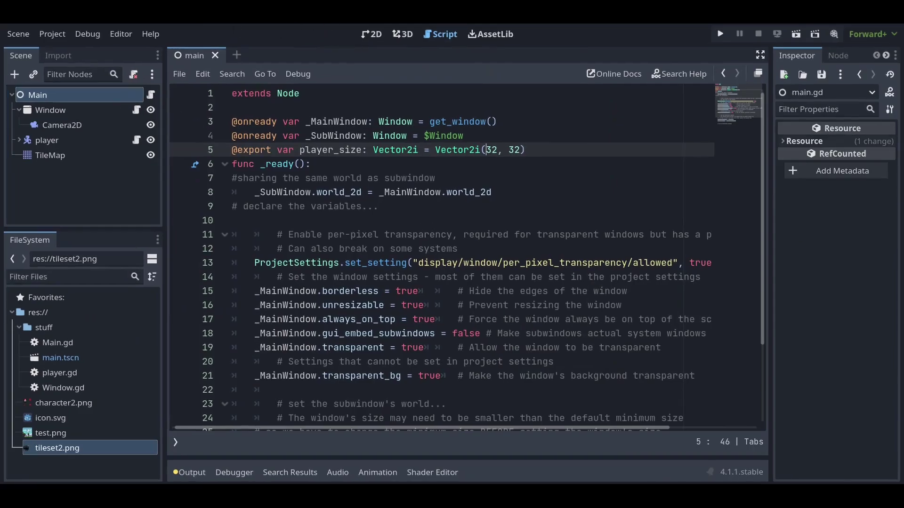
key(shift+Down)
key(shift+Down)
key(shift+Down)
key(shift+Down)
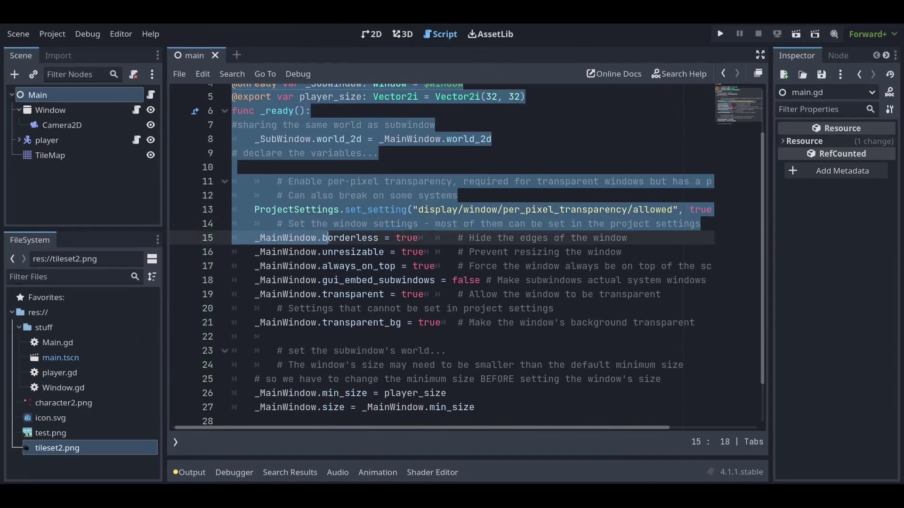
key(shift+Down)
key(shift+Down)
key(shift+Down)
key(shift+Down)
key(shift+Down)
key(shift+Down)
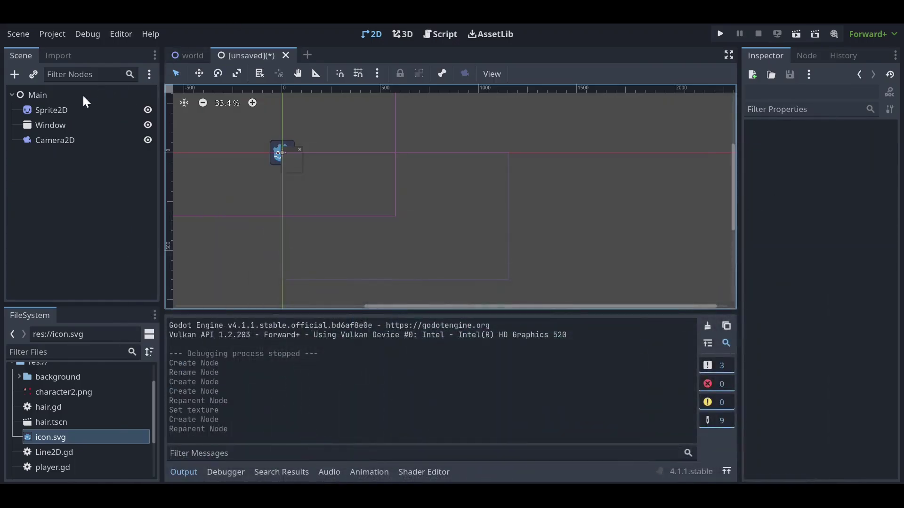
Step: Attach a new Main.gd script to Main, paste the copied code, and hide the Output panel
click(84, 97)
click(131, 75)
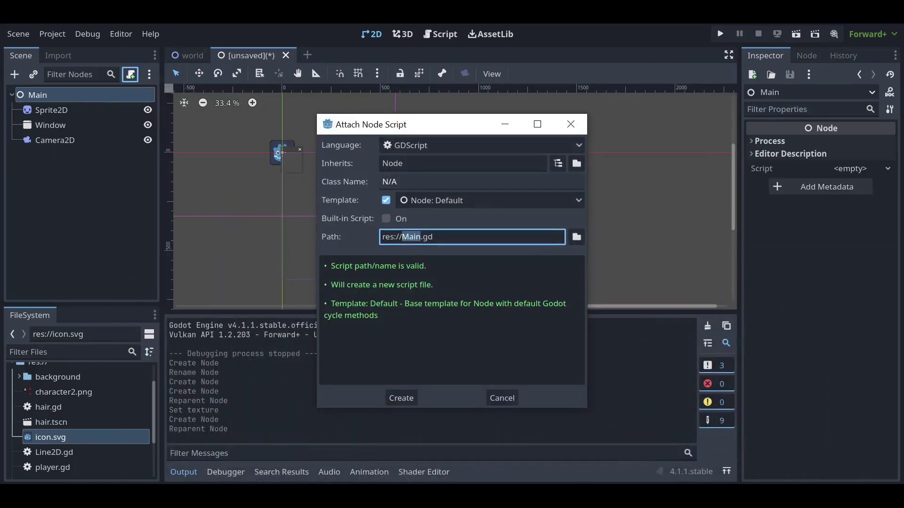
click(404, 399)
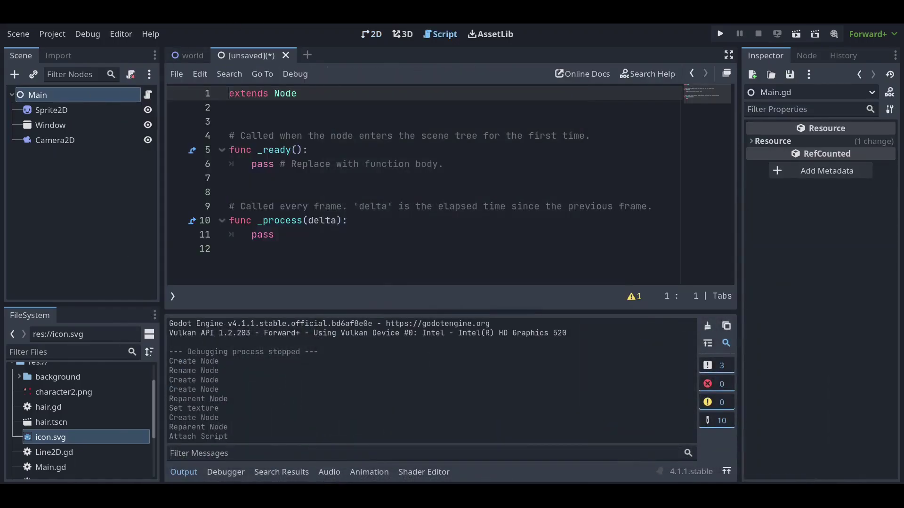
key(ctrl+v)
scroll(424, 184, up, 5)
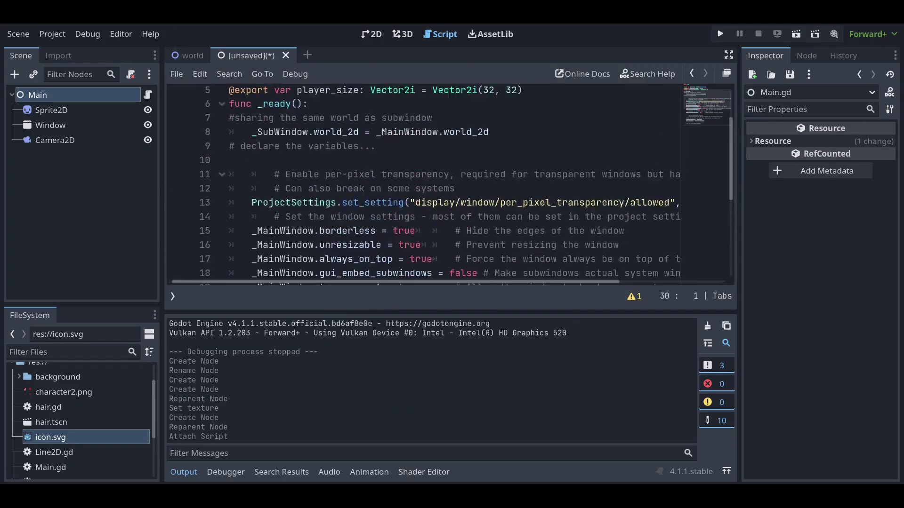
scroll(424, 183, up, 2)
click(187, 477)
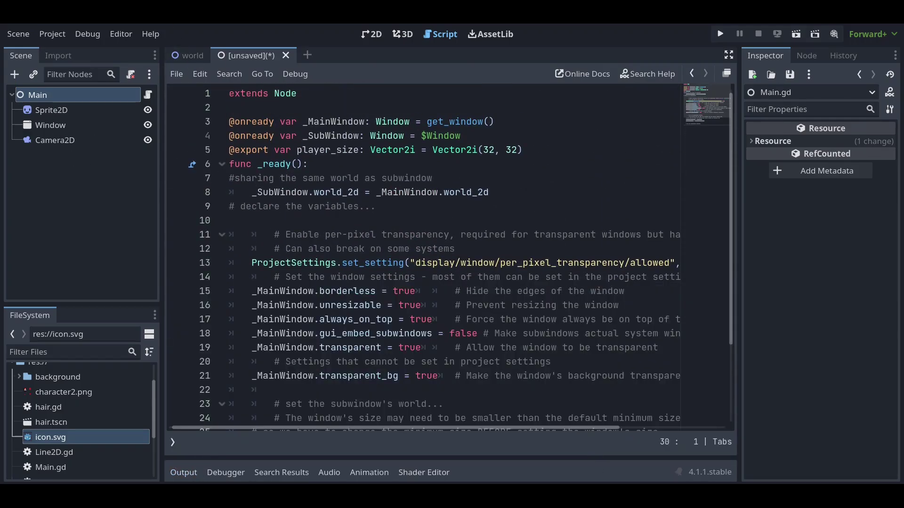
Step: In the reference project, open the Window node's script and select all Window.gd code
click(611, 462)
click(95, 173)
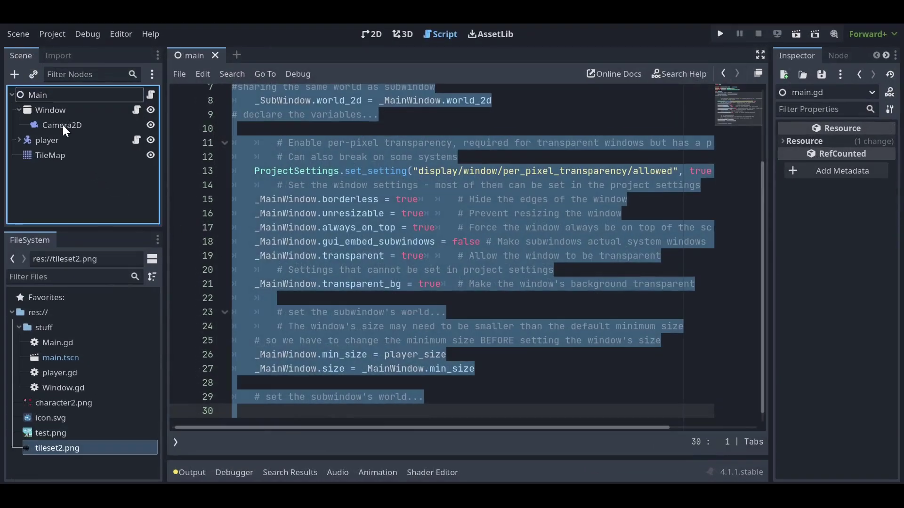
click(62, 123)
click(347, 213)
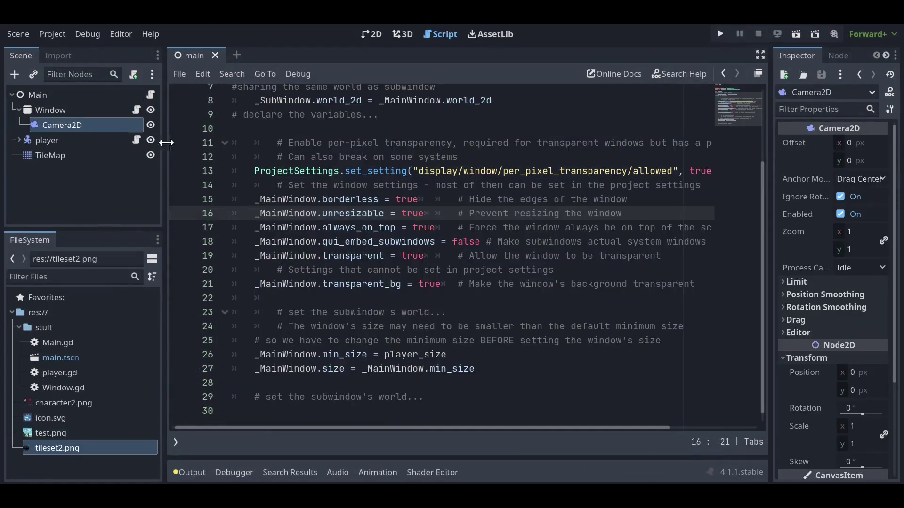
click(137, 110)
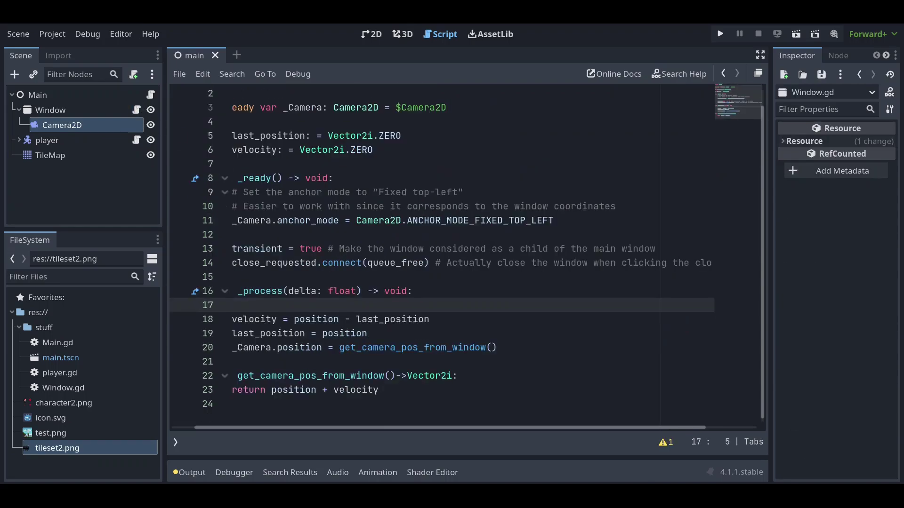
key(ctrl+a)
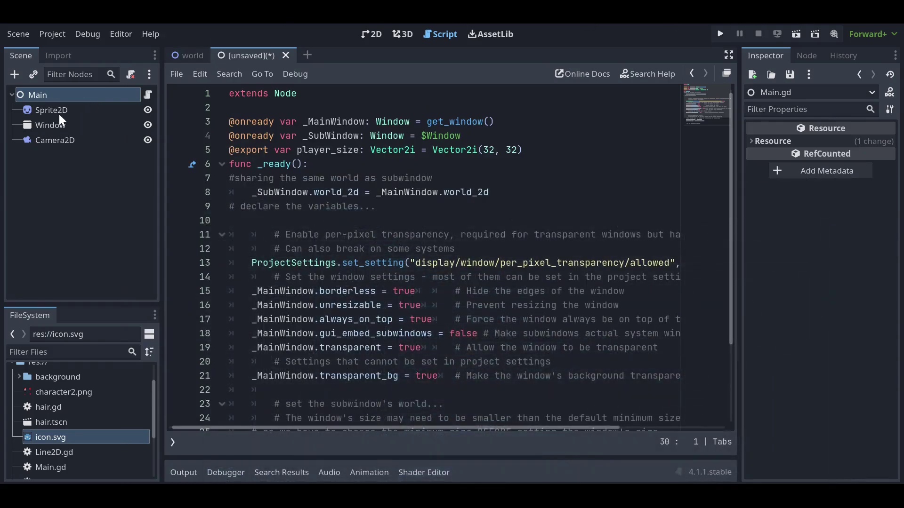
Step: Cancel a first script attempt on Window, then nest Camera2D under Window
click(59, 115)
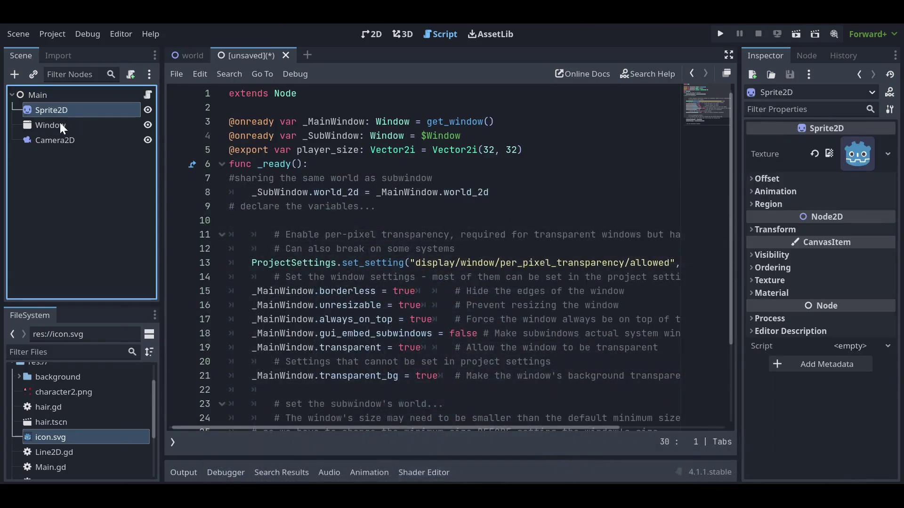
click(131, 75)
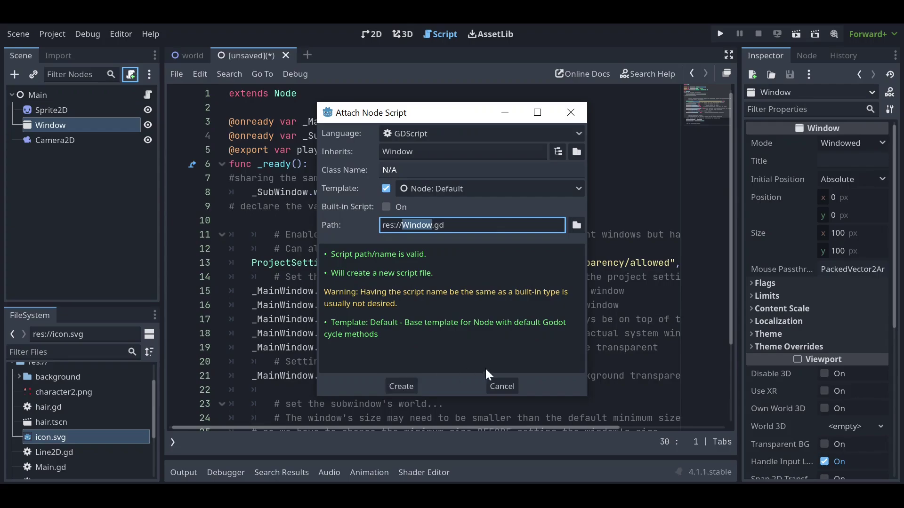
click(502, 386)
click(61, 154)
drag(61, 138, 86, 120)
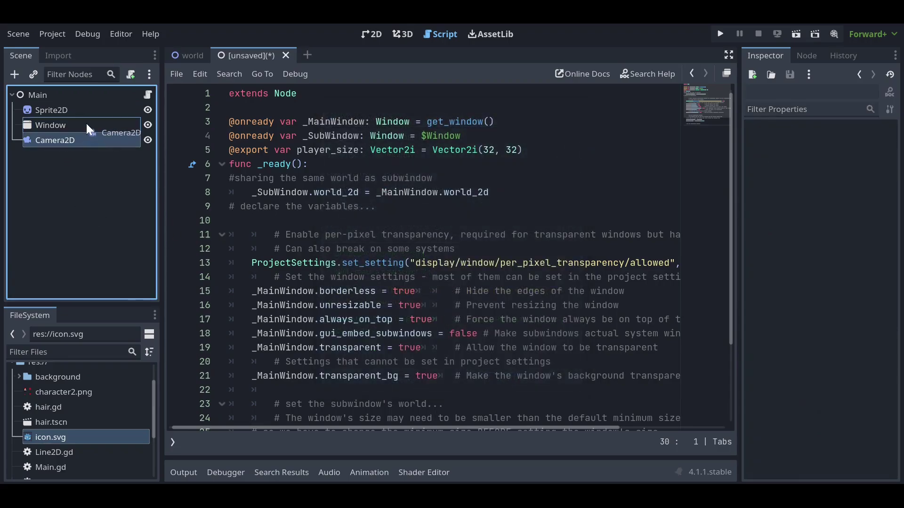
Step: Attach a new Window.gd script to Window and paste the copied code over the template
click(86, 123)
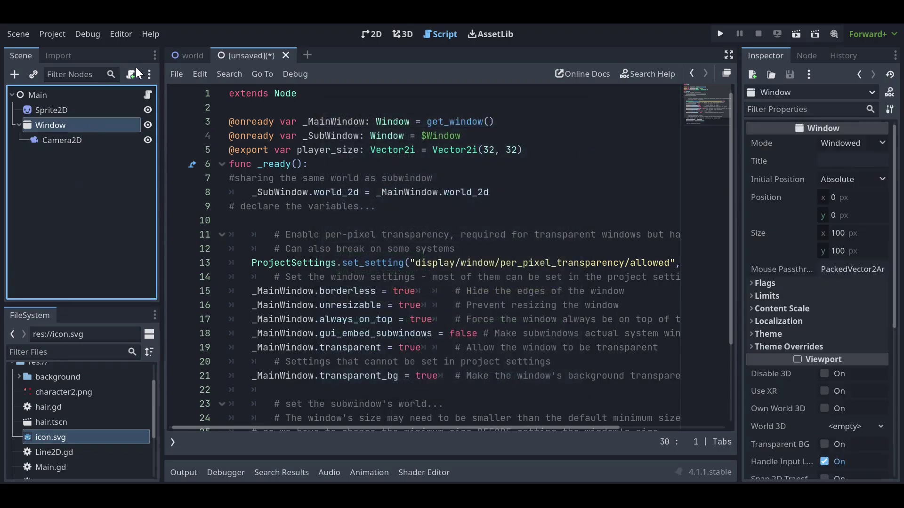
click(130, 74)
click(409, 383)
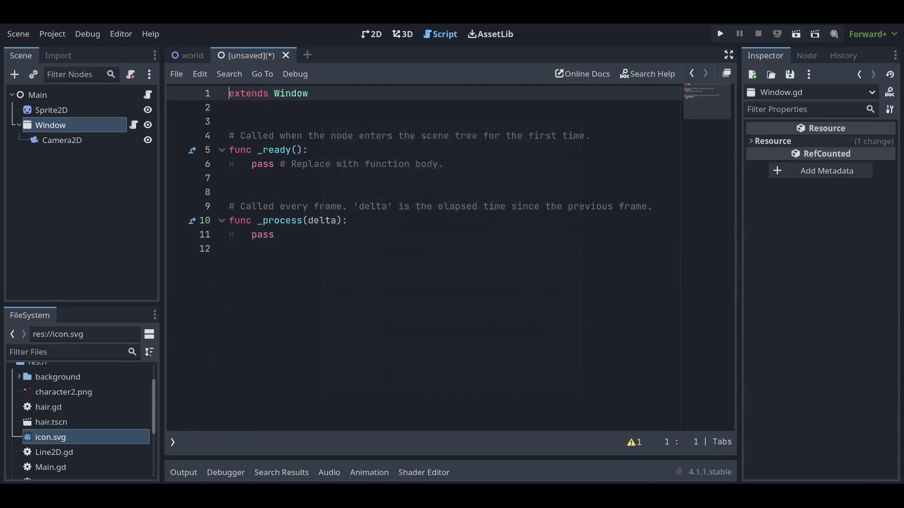
drag(410, 383, 130, 35)
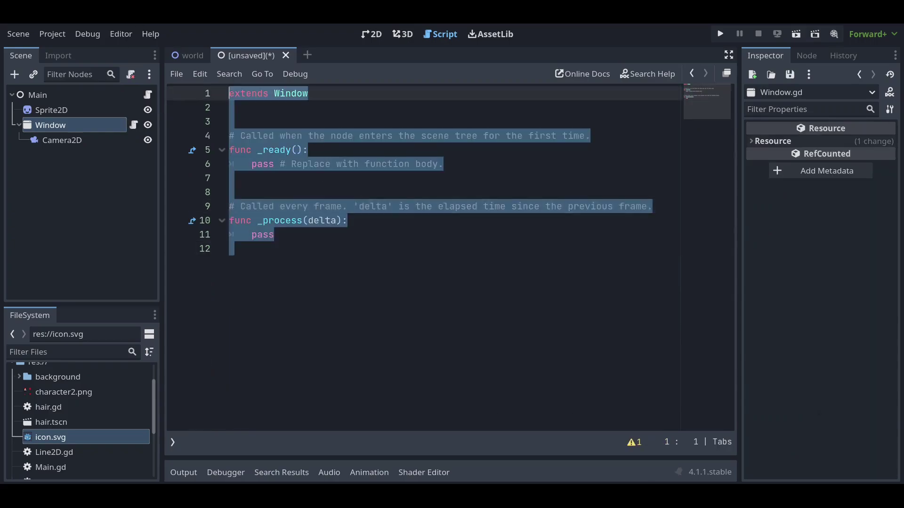
key(ctrl+v)
Step: Save the scene as main.tscn, check the reference project, then return to the 2D view
key(ctrl+s)
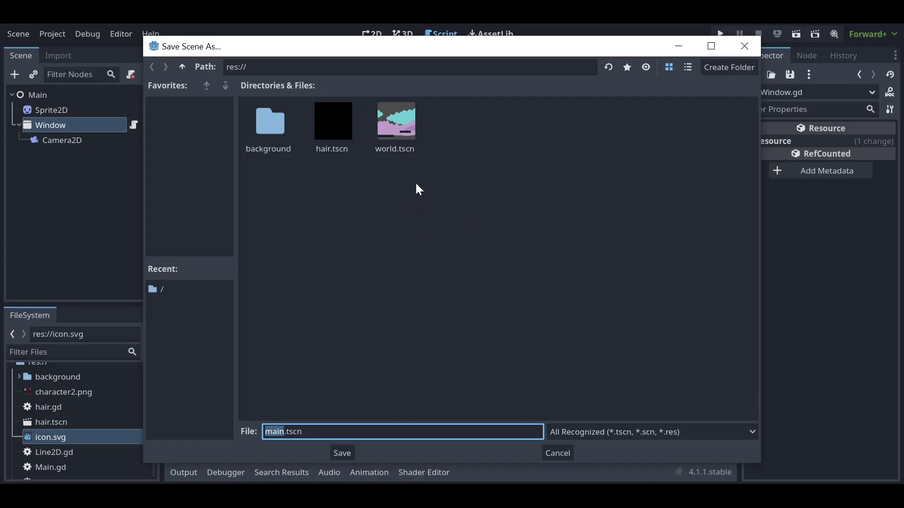
click(340, 455)
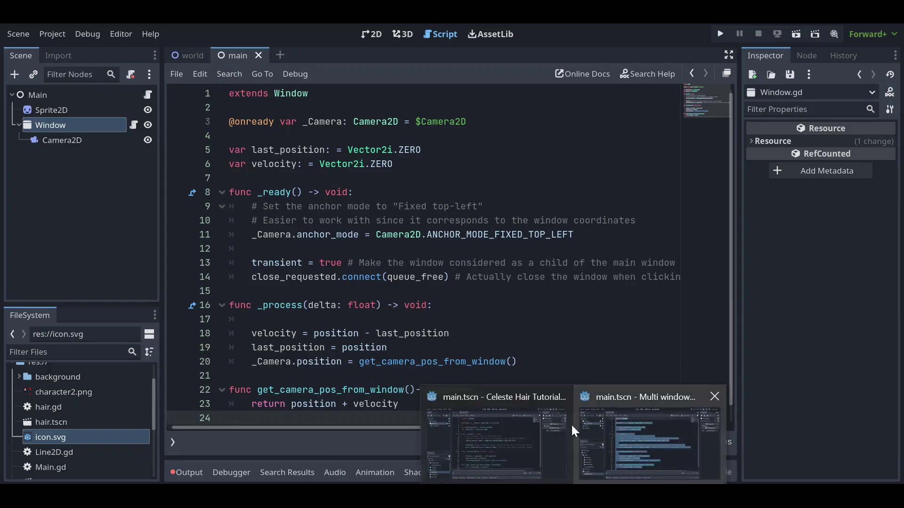
click(644, 444)
click(59, 178)
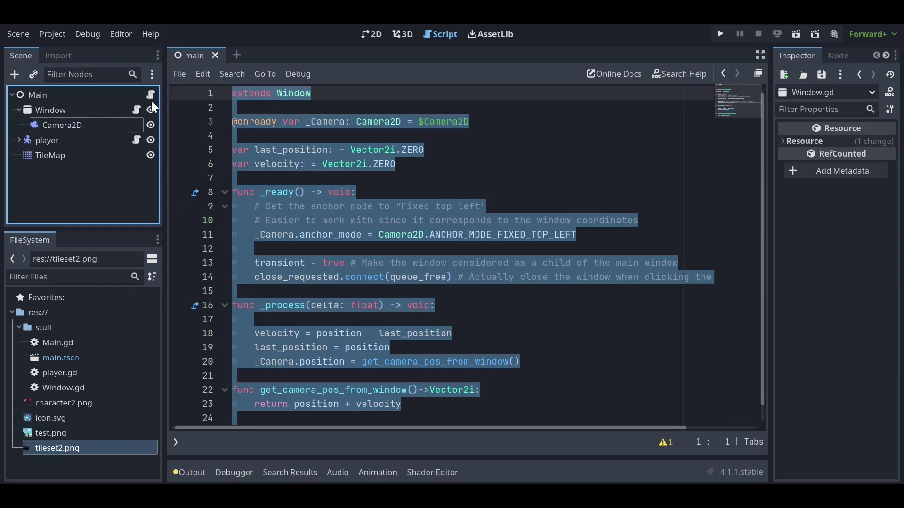
click(469, 450)
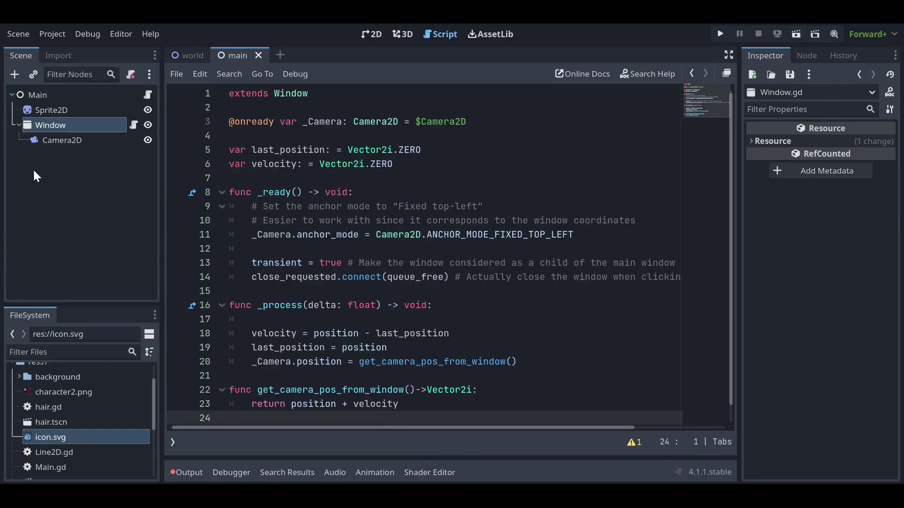
click(372, 34)
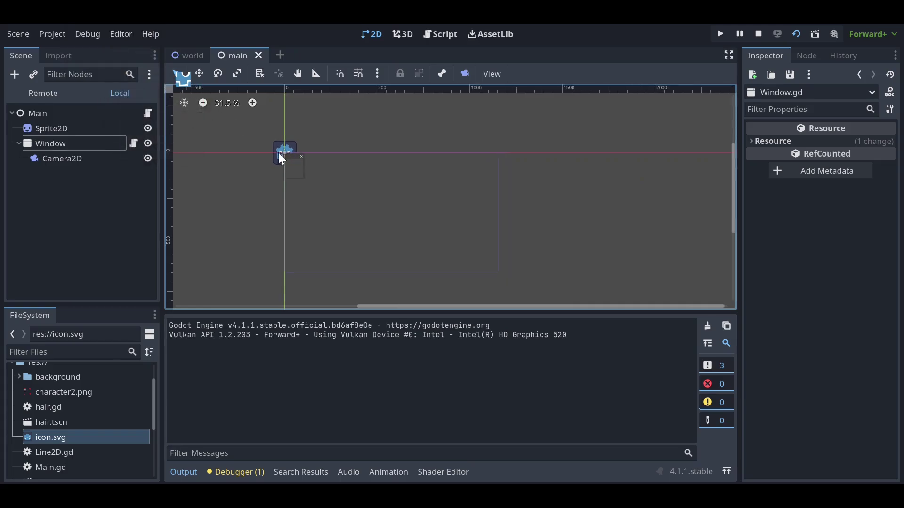
Step: Stop the running scene, select Sprite2D and switch to Move mode
scroll(278, 154, up, 1)
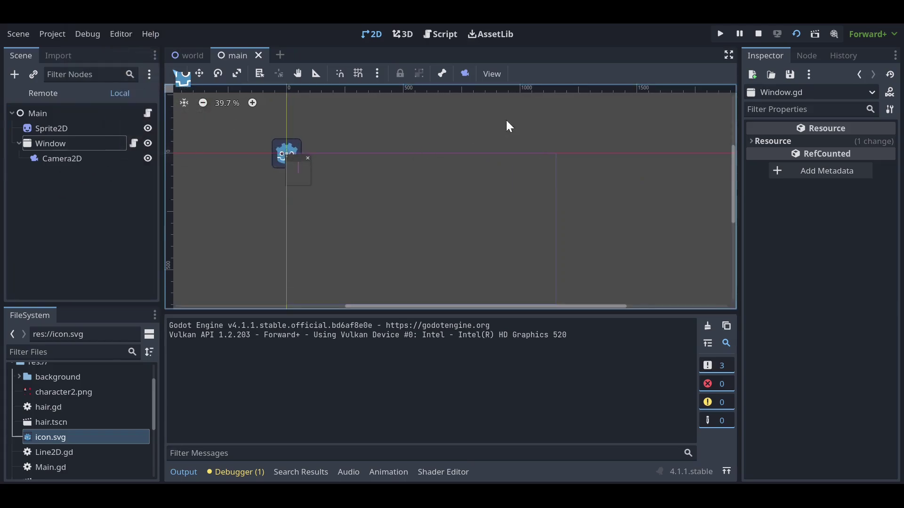
click(762, 34)
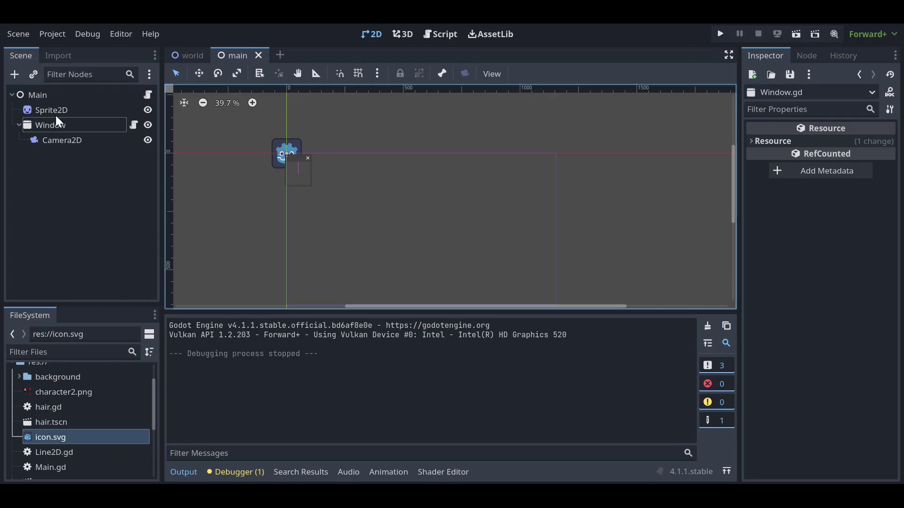
click(56, 116)
scroll(321, 156, up, 1)
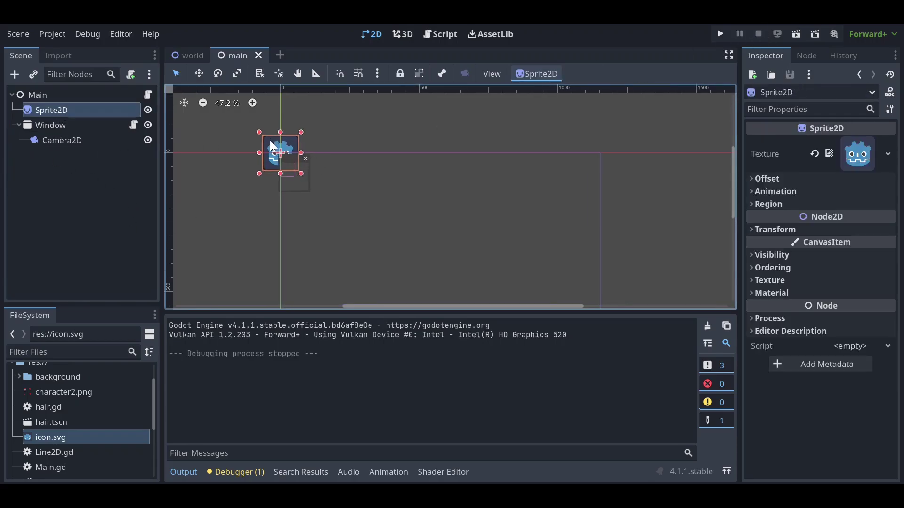
click(199, 74)
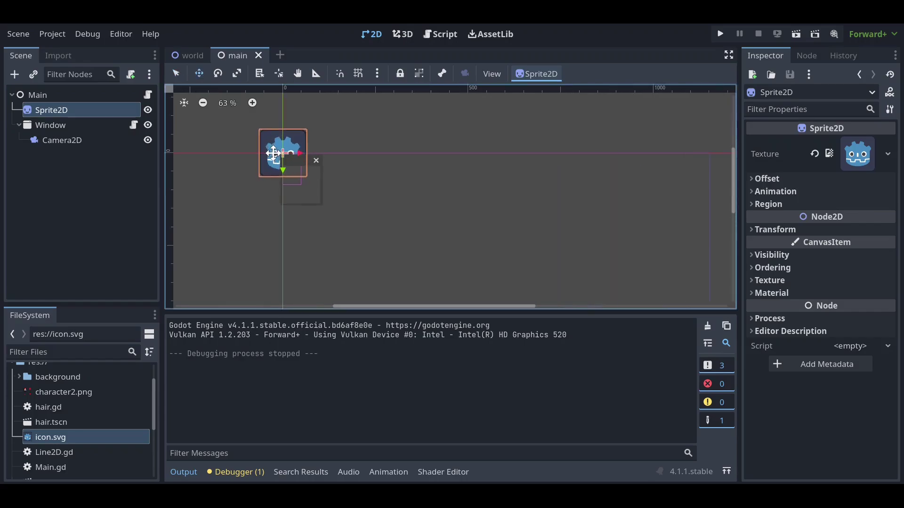
Step: Drag the Godot icon sprite up to about (183, 126), then select the Window node
click(227, 102)
drag(297, 172, 383, 246)
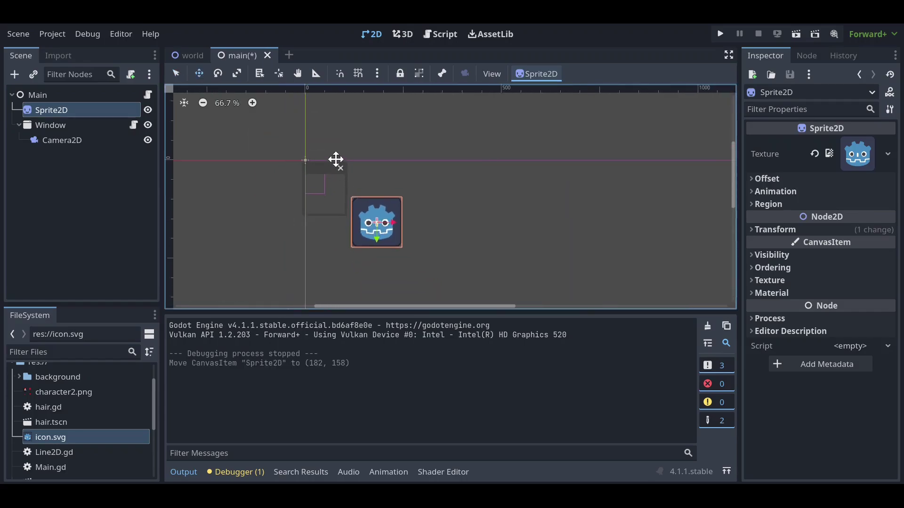
scroll(335, 159, down, 1)
drag(367, 185, 368, 170)
click(67, 186)
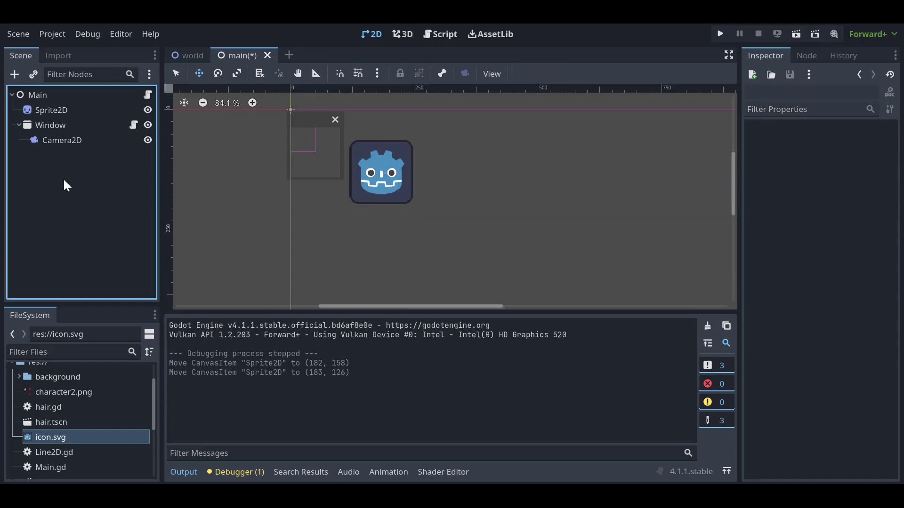
click(66, 127)
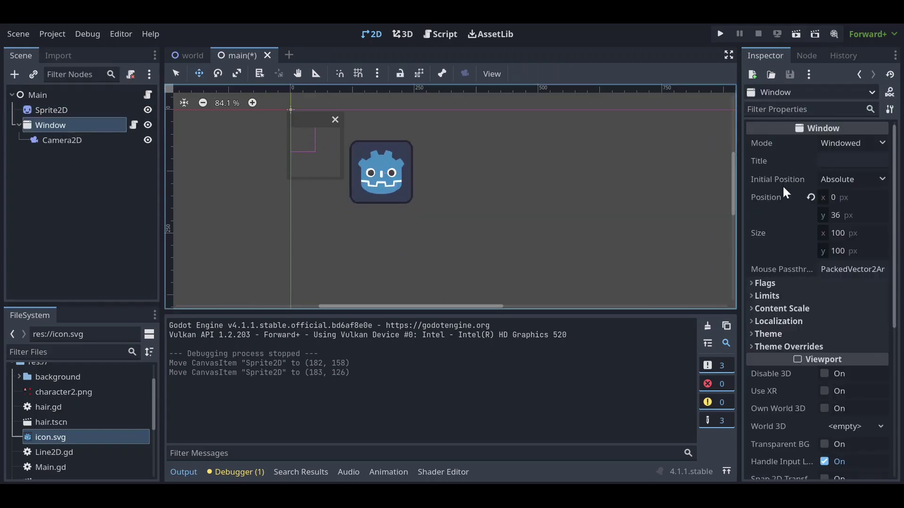
Step: Set the Window node's position to x 200, y 200
click(847, 198)
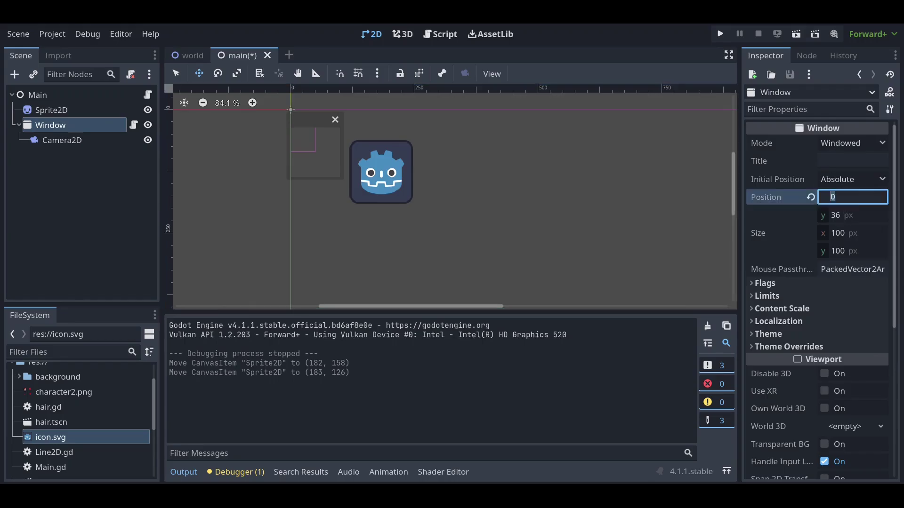
text(200)
key(Return)
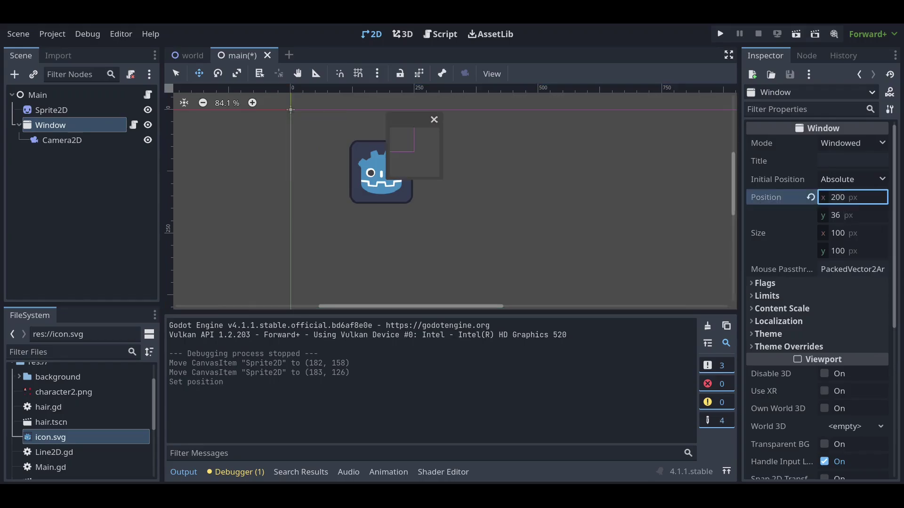
click(850, 216)
text(2)
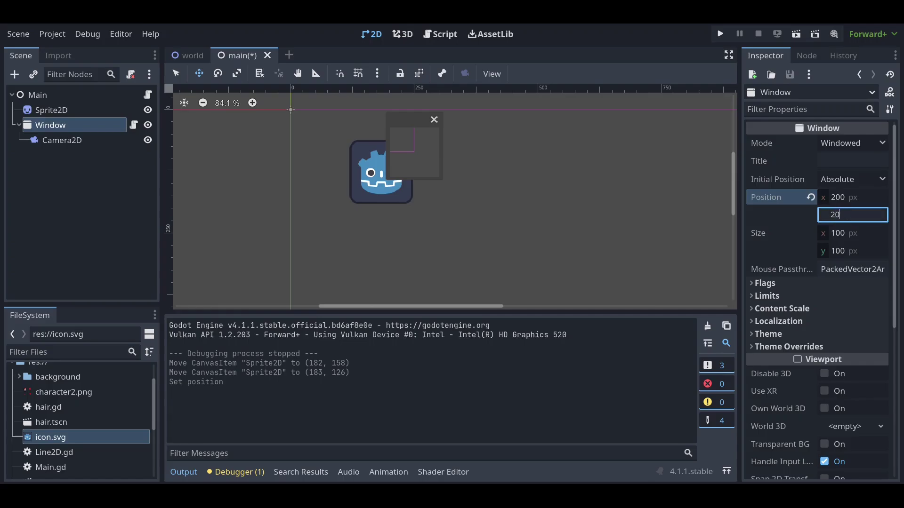
text(0)
key(Return)
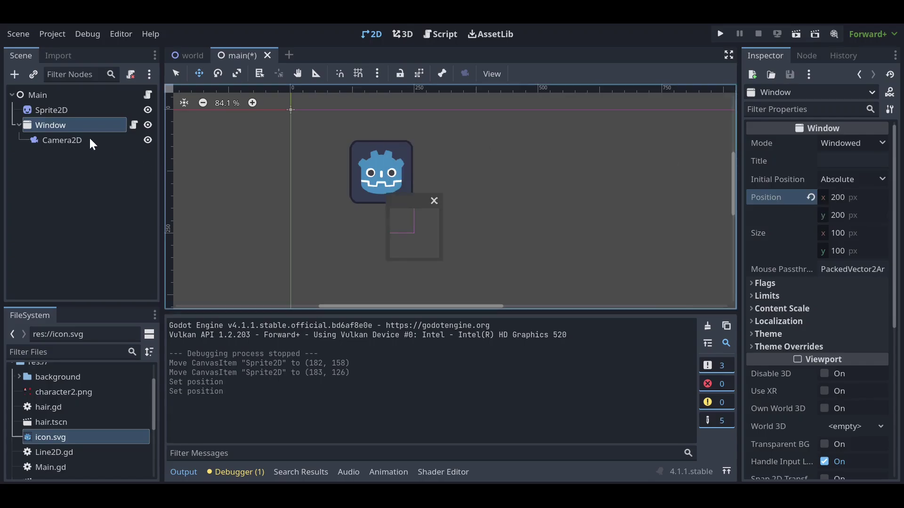
Step: Set the Window's Camera2D zoom to 0.4
click(87, 140)
click(853, 232)
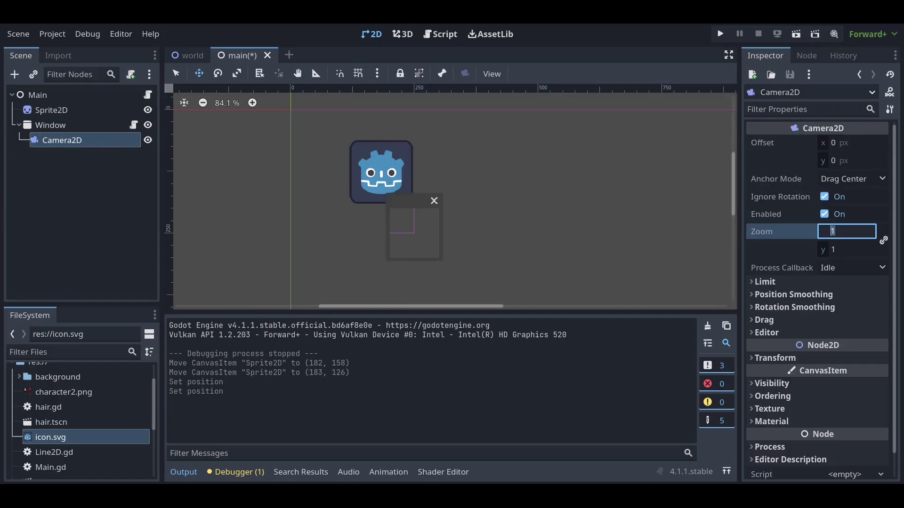
text(5)
key(Return)
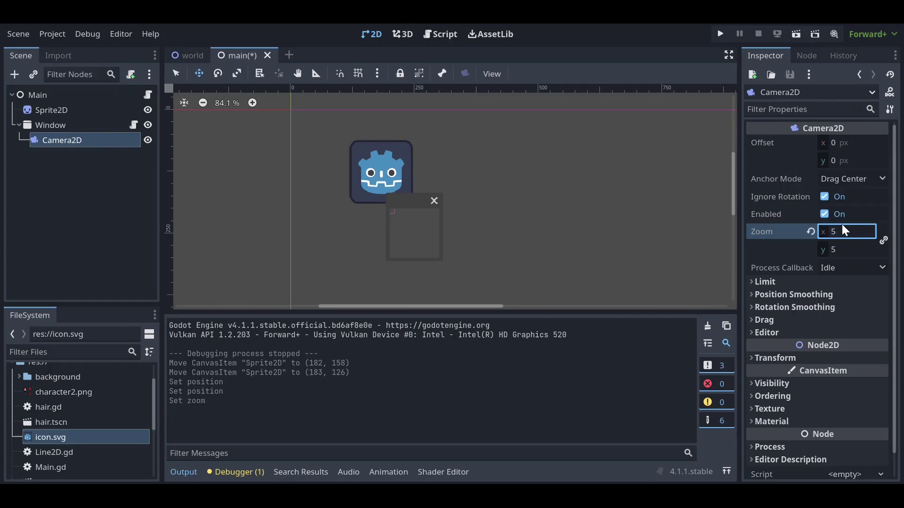
click(831, 231)
text(1)
key(Return)
key(Return)
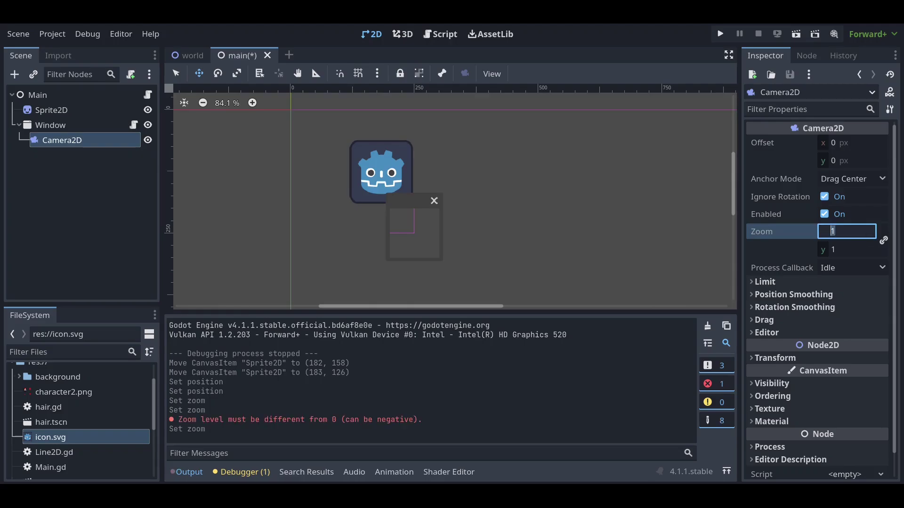
text(0.4)
key(Return)
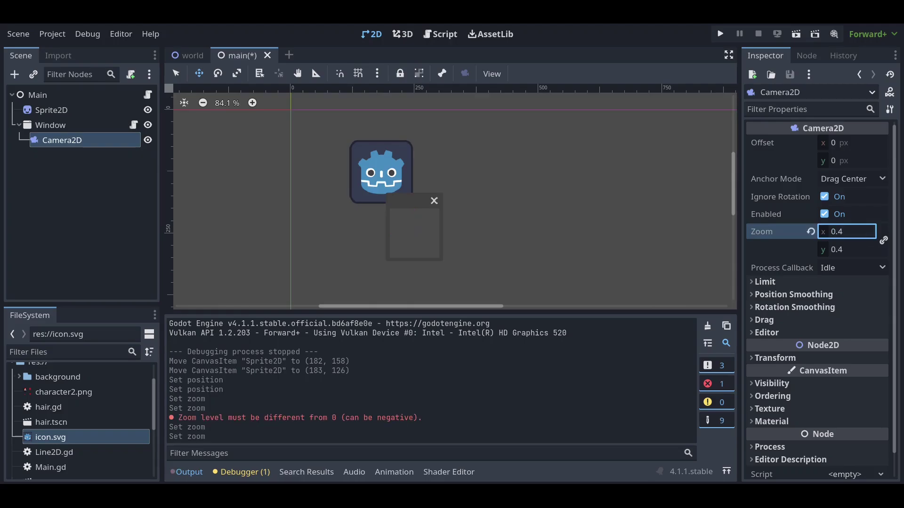
key(Escape)
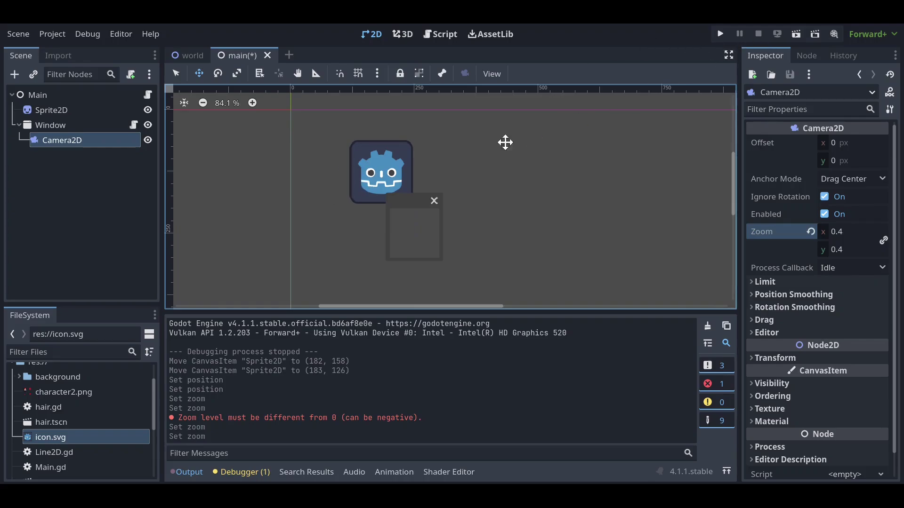
Step: Drag the Godot icon sprite further right in the viewport
click(51, 110)
scroll(376, 189, down, 2)
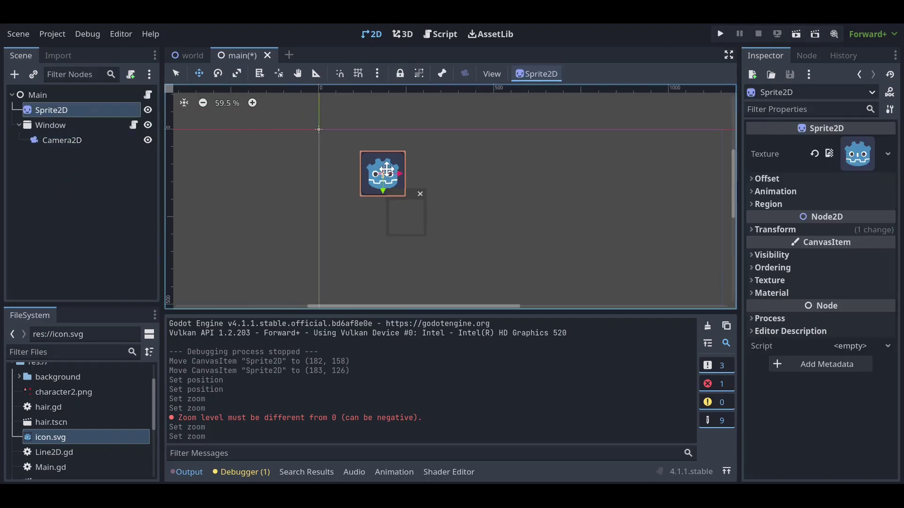
mouse_move(351, 172)
mouse_down()
mouse_move(366, 194)
mouse_move(460, 199)
mouse_up()
scroll(461, 202, down, 1)
Step: Set the Window node's size to 300 by 200
click(59, 124)
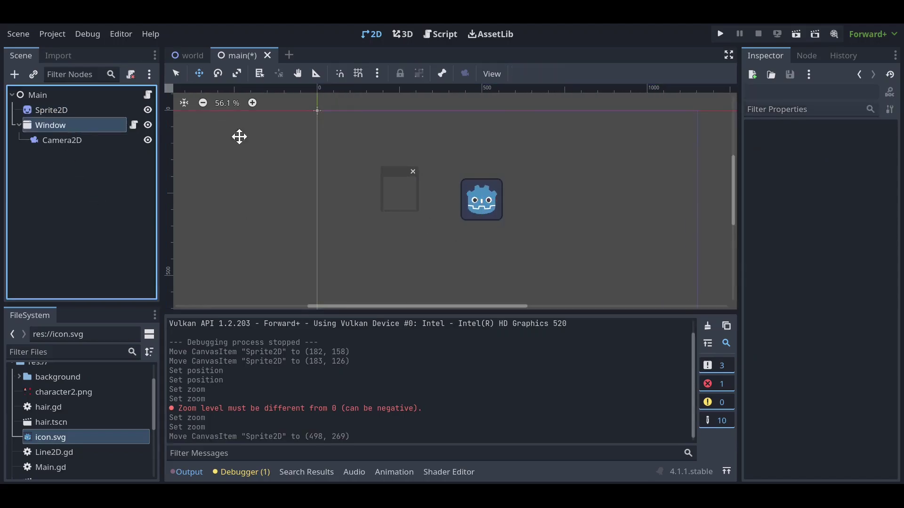
click(844, 236)
text(300)
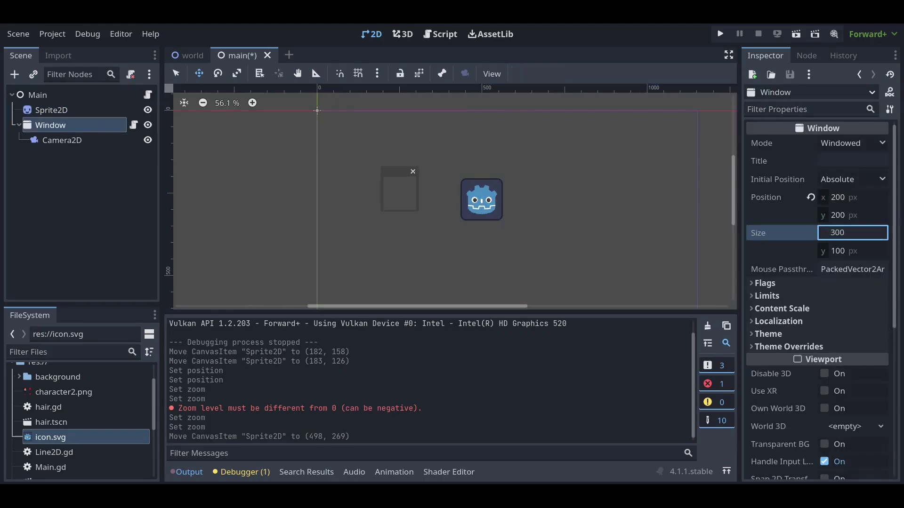
key(Tab)
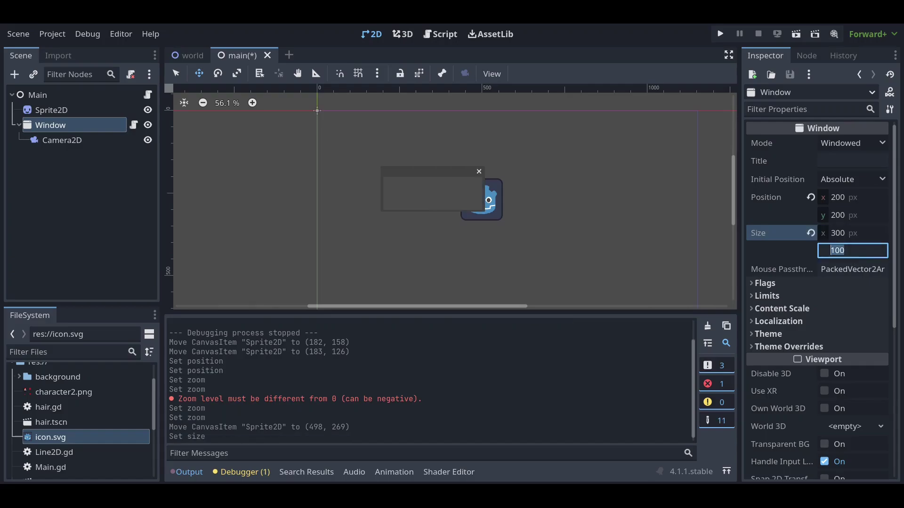
text(20)
key(Return)
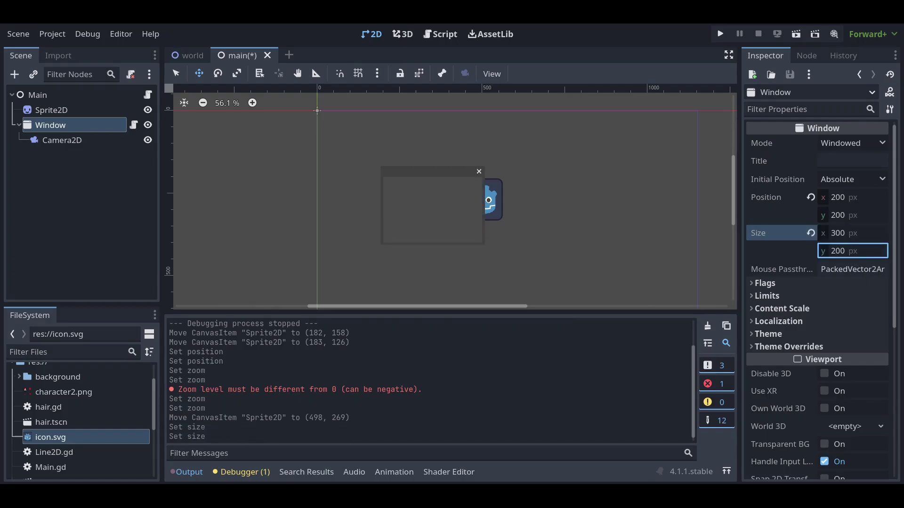
Step: Test-run the scene, then revert the Camera2D zoom to its default 1
click(796, 35)
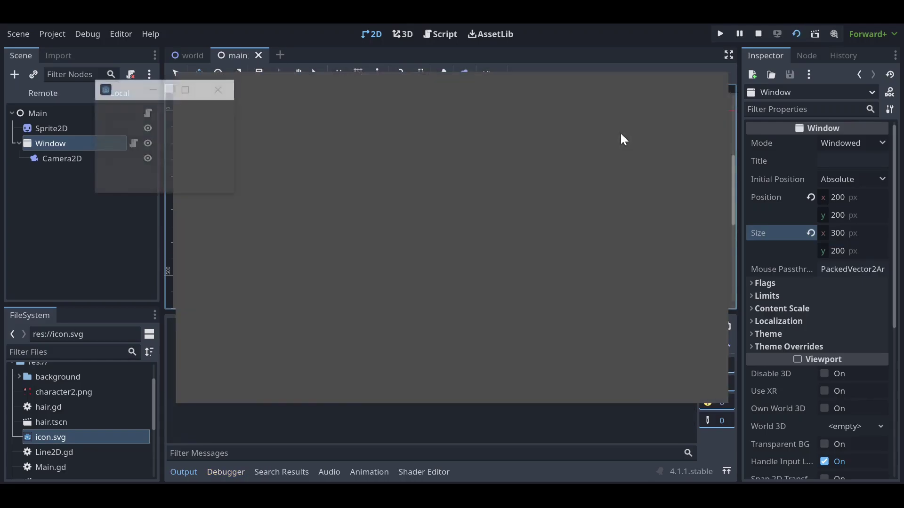
mouse_move(257, 105)
mouse_down()
mouse_move(175, 110)
mouse_move(183, 88)
mouse_up()
click(100, 183)
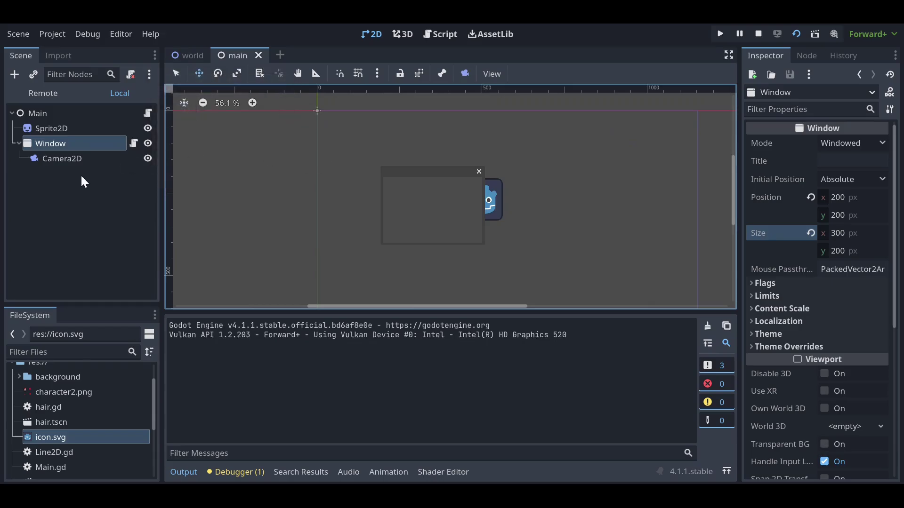
click(76, 160)
click(810, 232)
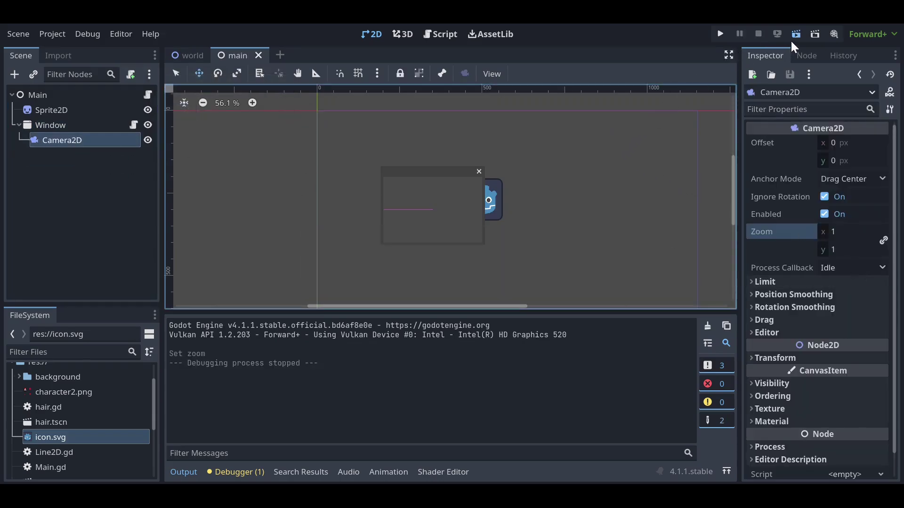
Step: Run the scene again to check the icon window, close it, and select Window
click(796, 35)
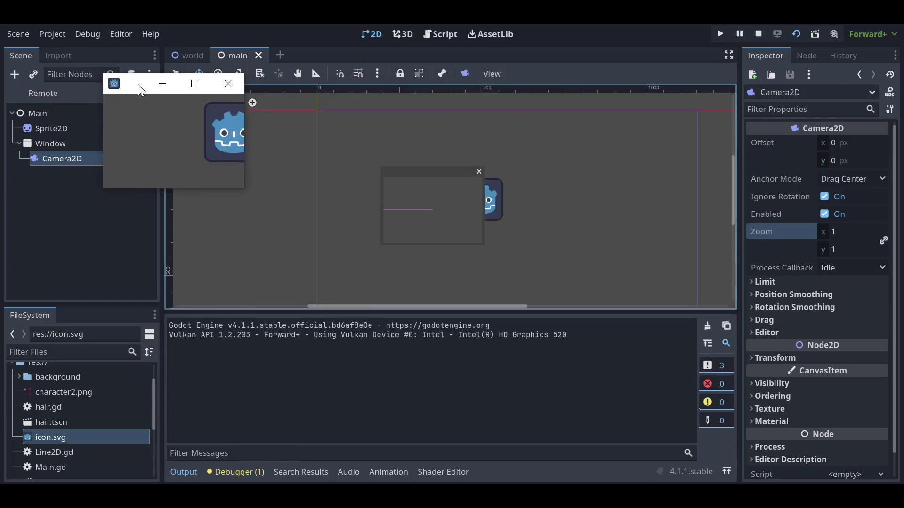
drag(142, 90, 192, 84)
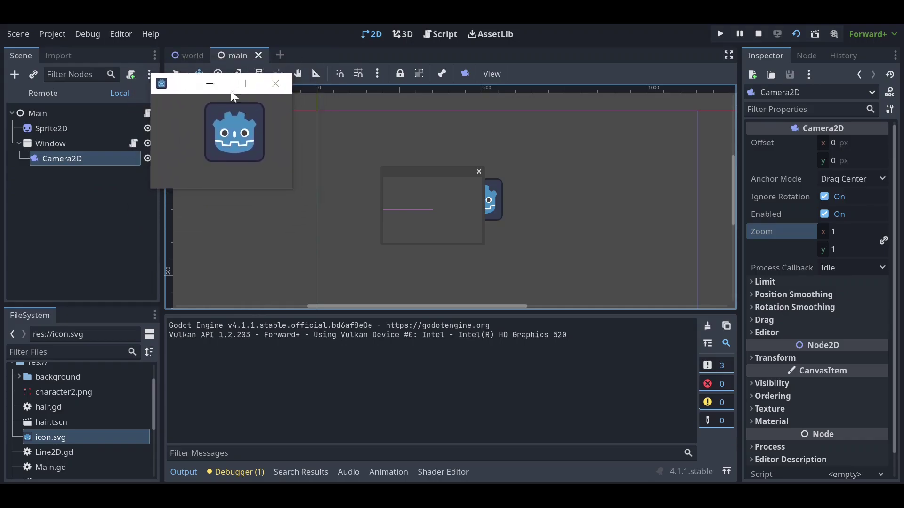
click(276, 84)
click(87, 202)
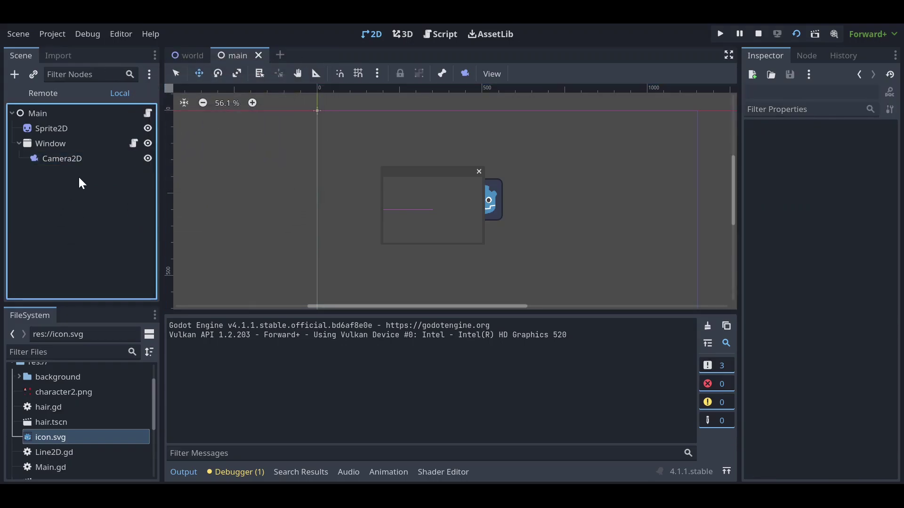
click(47, 144)
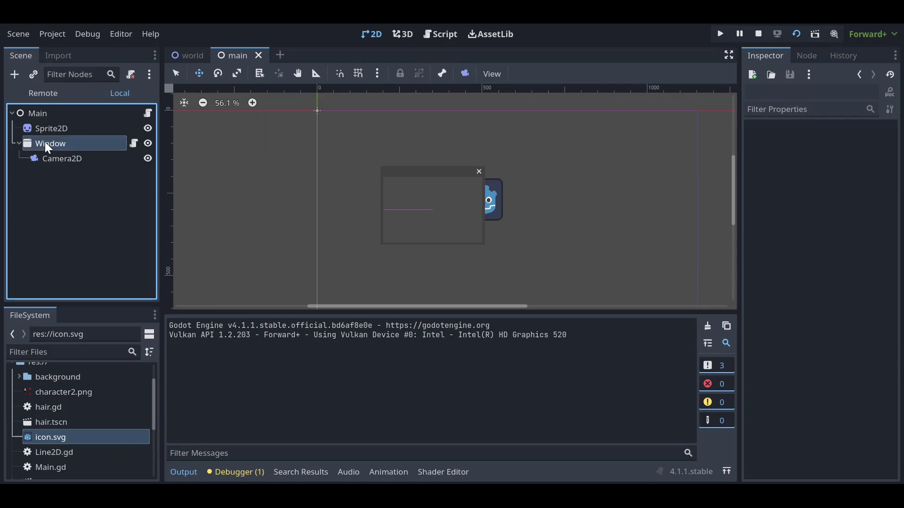
Step: Duplicate the Window node as Window2 and add a blank line after line 8 of Main.gd
key(ctrl+d)
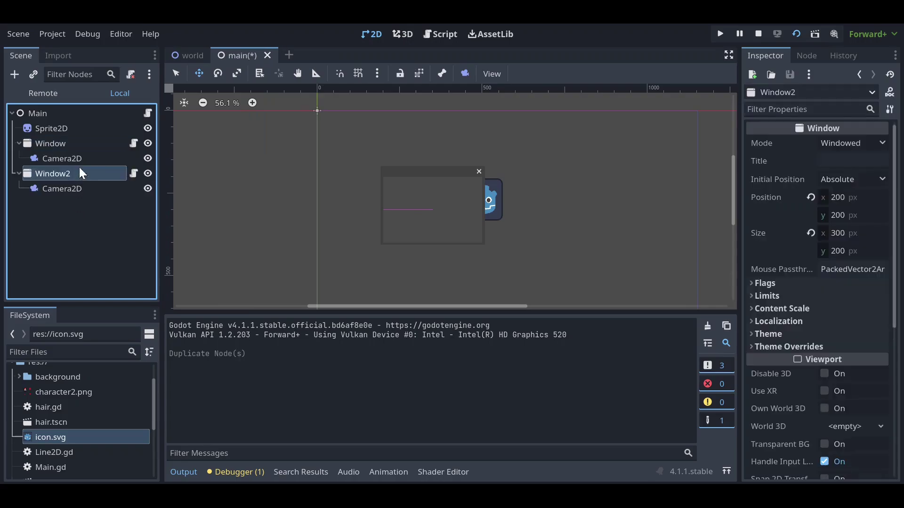
click(148, 114)
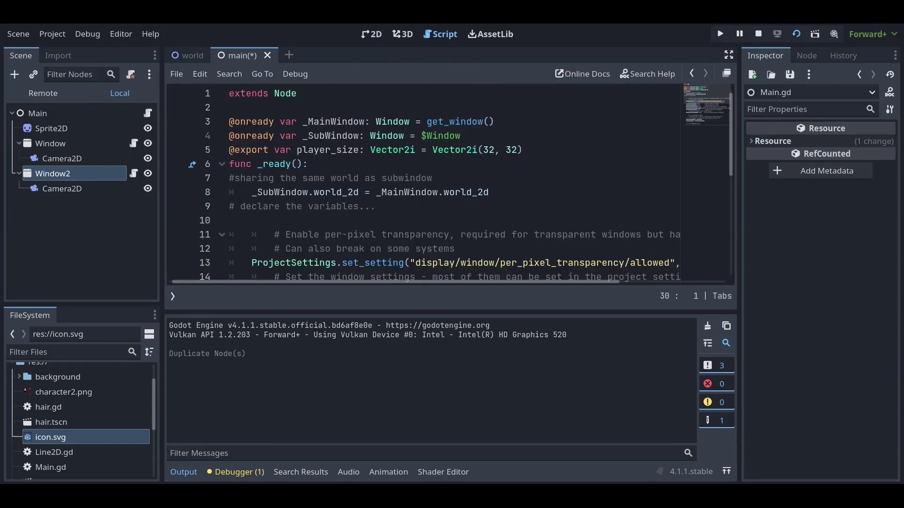
scroll(424, 189, down, 1)
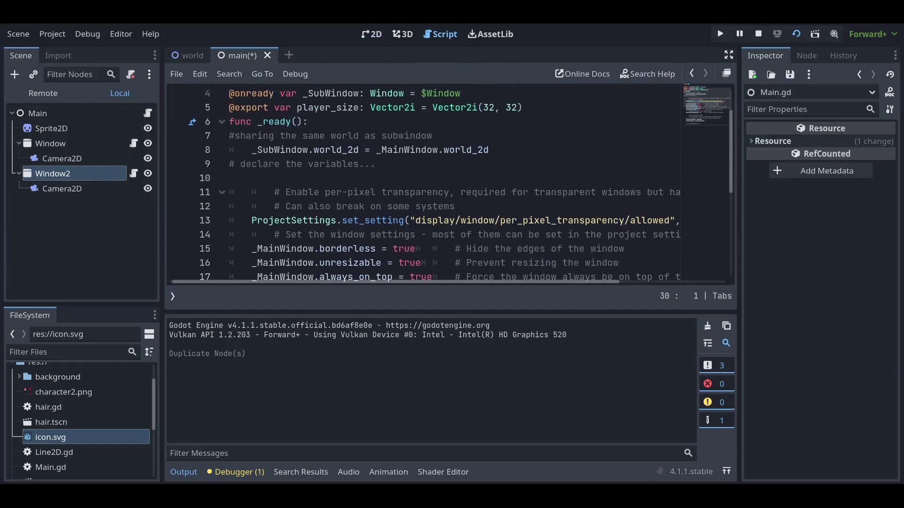
click(489, 150)
key(Return)
key(ctrl+s)
Step: Copy the world_2d line onto line 9 and retarget it from _SubWindow to Window2
drag(252, 150, 489, 150)
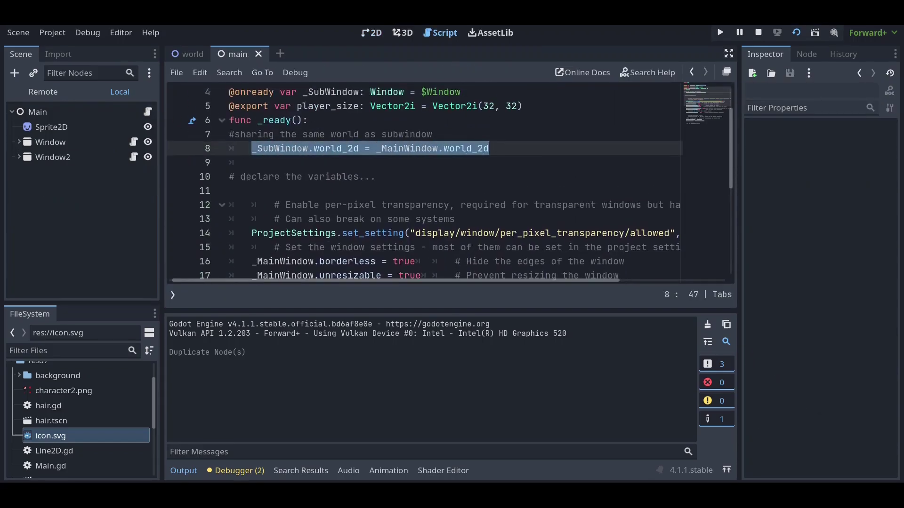
scroll(490, 150, up, 3)
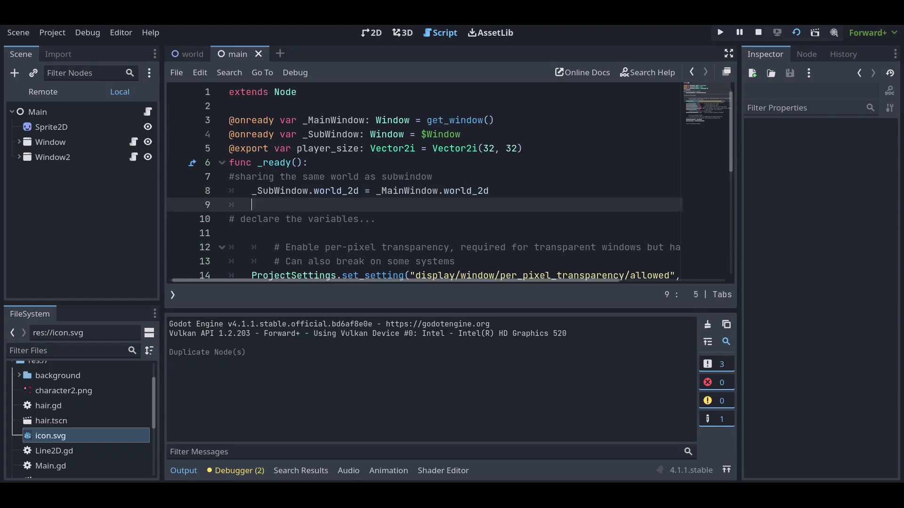
drag(489, 191, 252, 191)
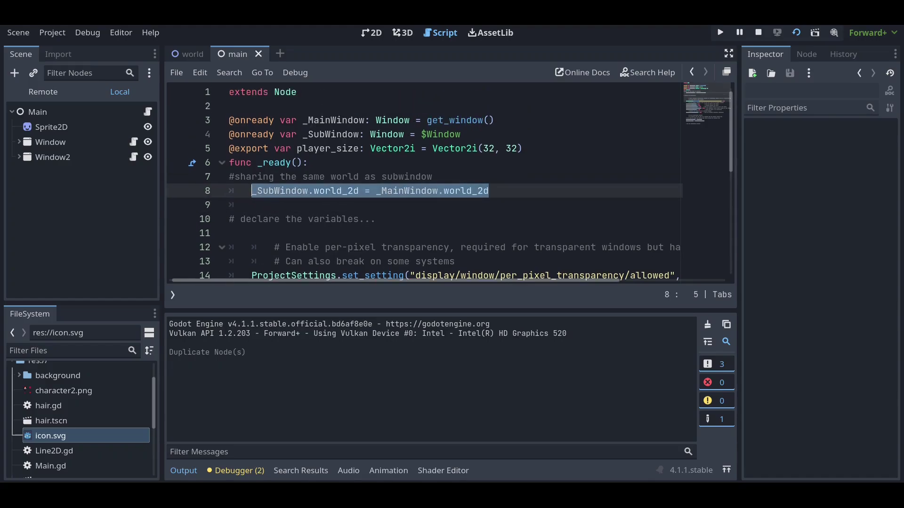
key(ctrl+c)
click(292, 206)
key(ctrl+v)
drag(308, 205, 251, 204)
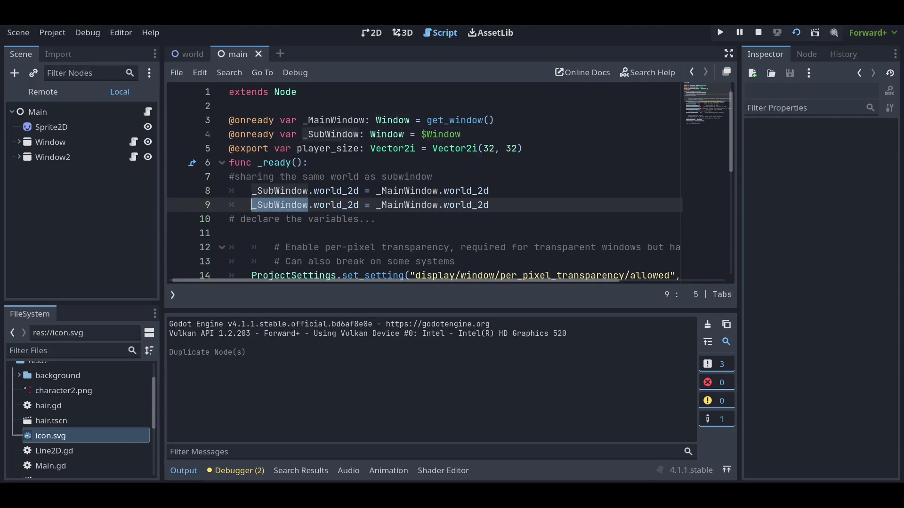
drag(52, 157, 283, 205)
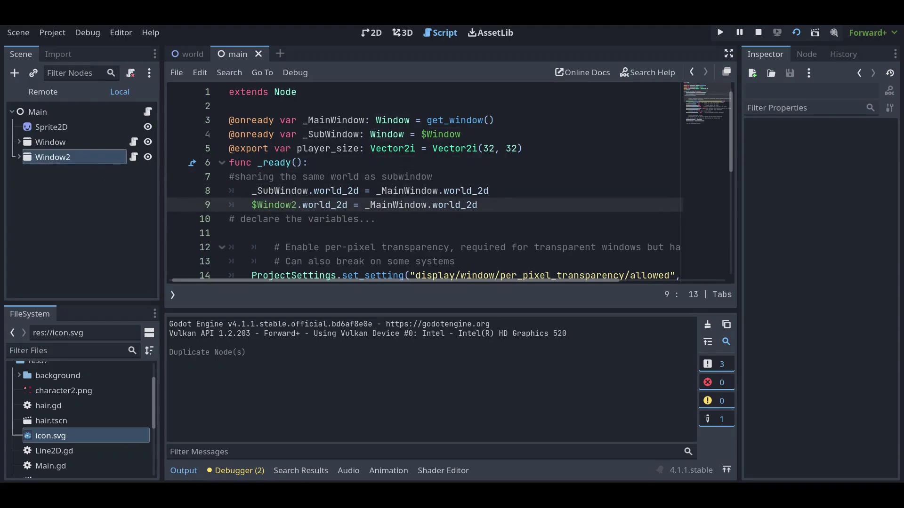
click(759, 32)
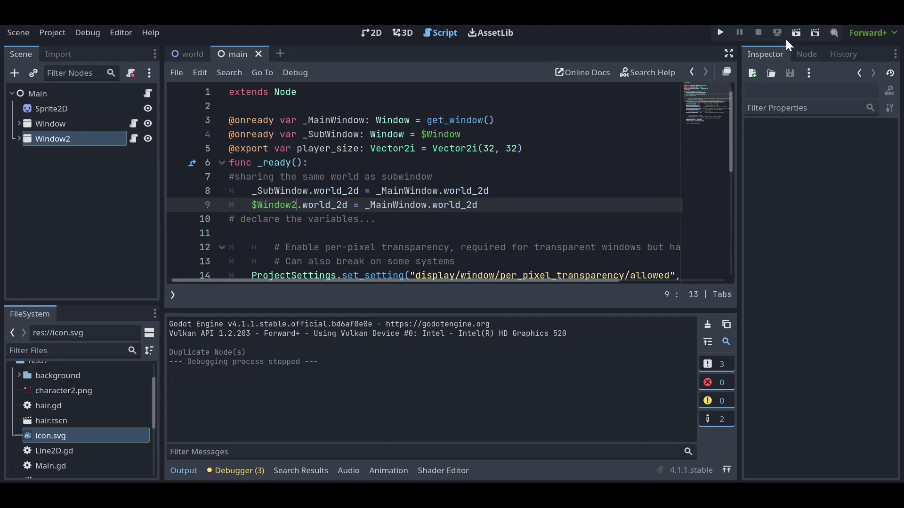
Step: Run the main scene, drag both sub-windows apart to compare the shared logo, and close Window2
key(F5)
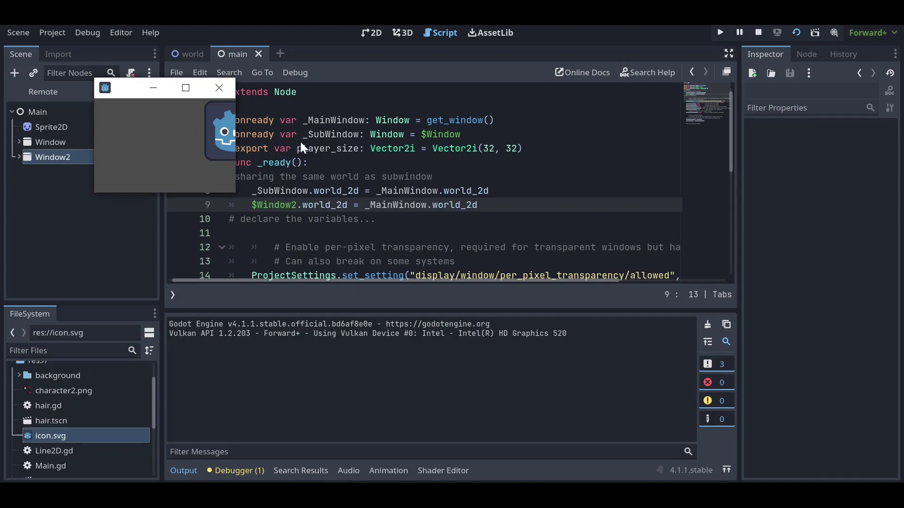
drag(141, 94, 265, 92)
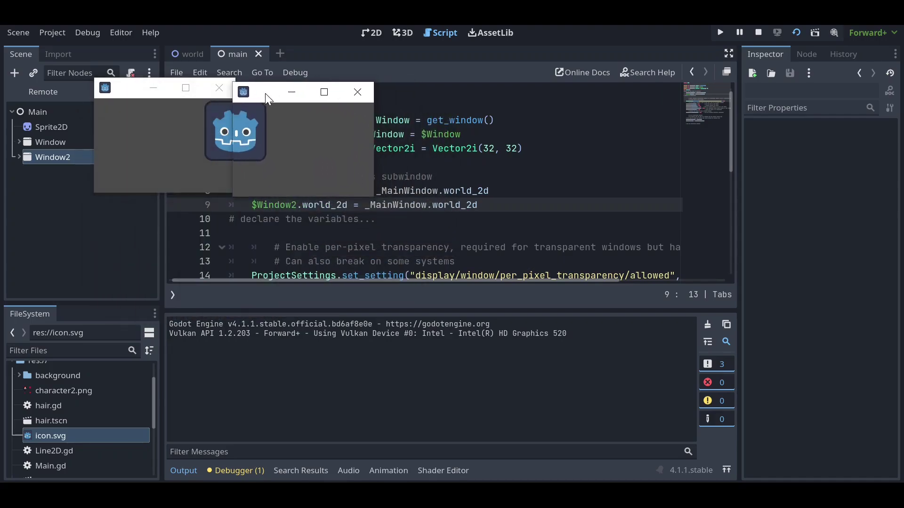
click(198, 89)
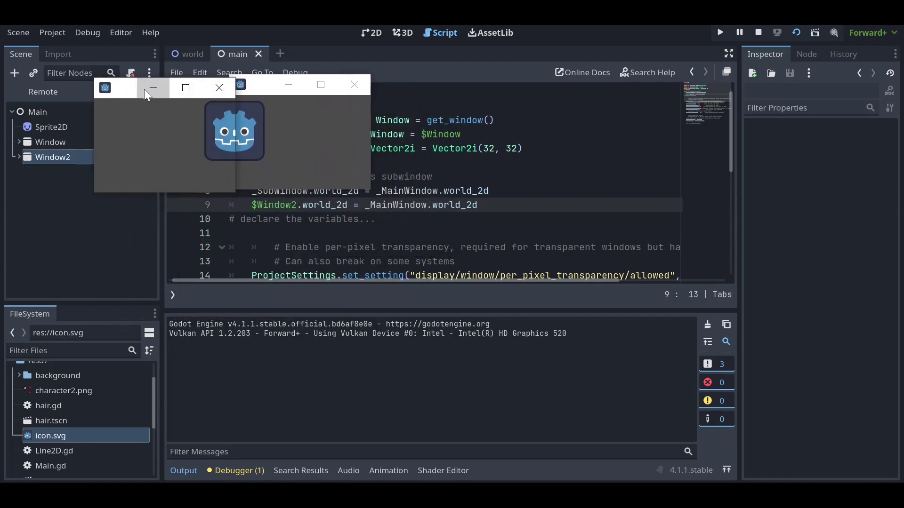
mouse_move(126, 93)
mouse_down()
mouse_move(137, 128)
mouse_move(111, 91)
mouse_move(125, 86)
mouse_move(137, 44)
mouse_up()
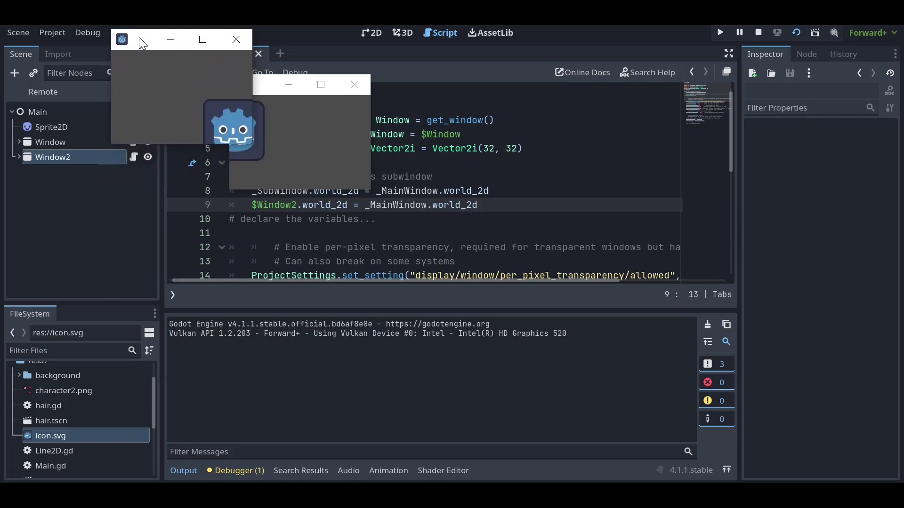
mouse_move(271, 86)
mouse_down()
mouse_move(274, 104)
mouse_move(276, 90)
mouse_up()
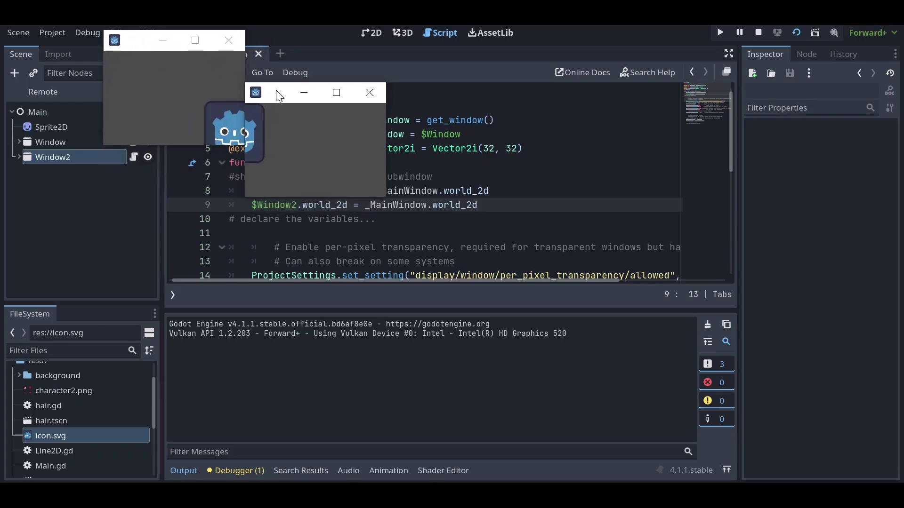
click(365, 92)
Step: Close the remaining sub-window and return to the 2D canvas view
click(230, 41)
click(78, 205)
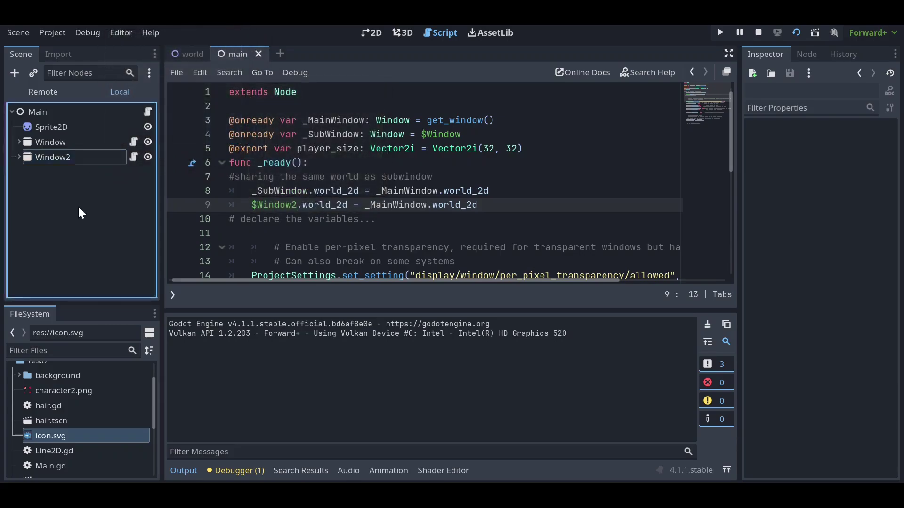
click(371, 32)
scroll(357, 179, down, 2)
scroll(430, 217, up, 2)
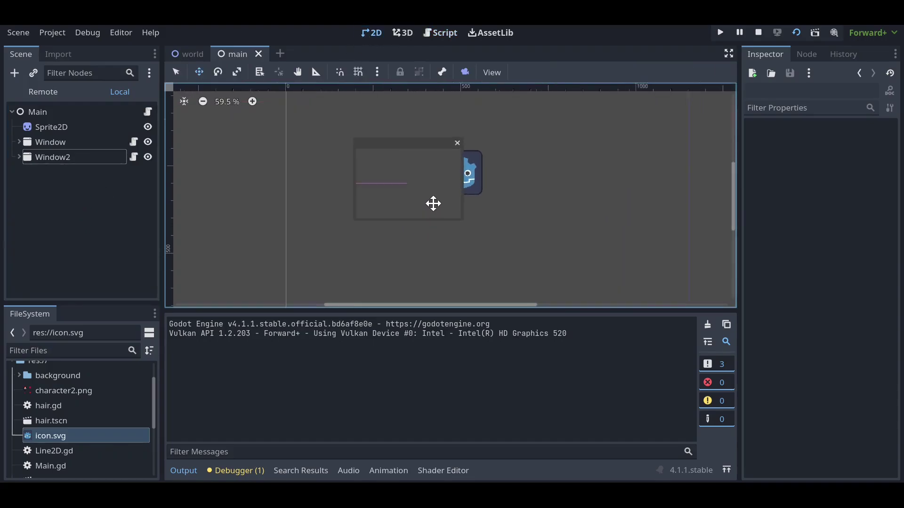
scroll(428, 193, down, 3)
middle_drag(425, 185, 424, 186)
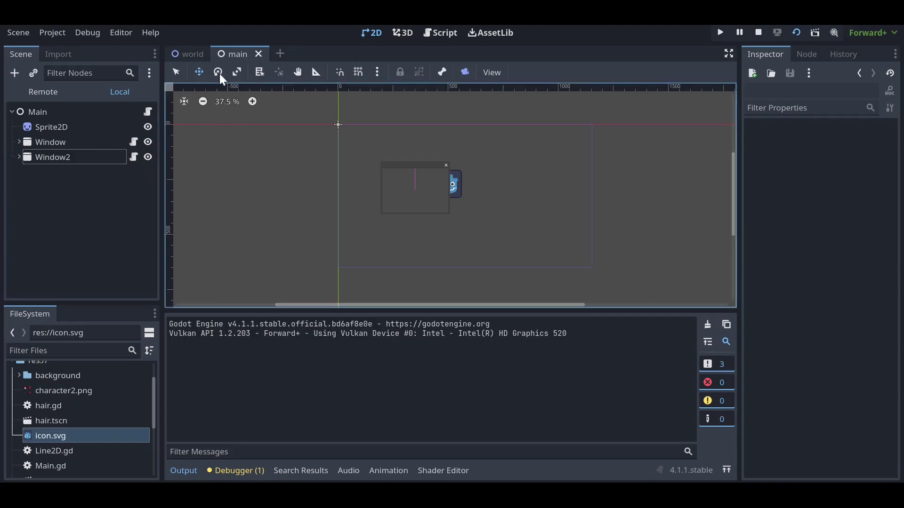
mouse_move(189, 53)
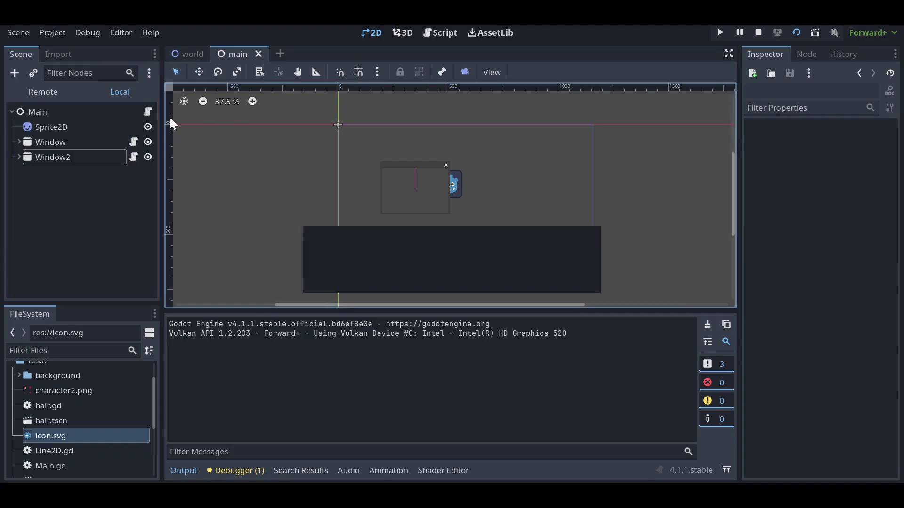
Step: Open the world scene and preview it in a test run
click(191, 61)
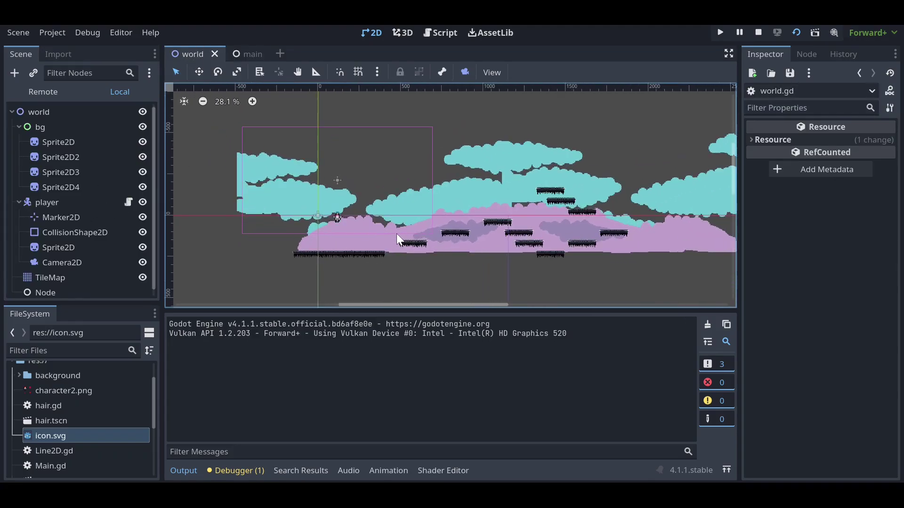
scroll(437, 251, up, 1)
scroll(85, 165, down, 1)
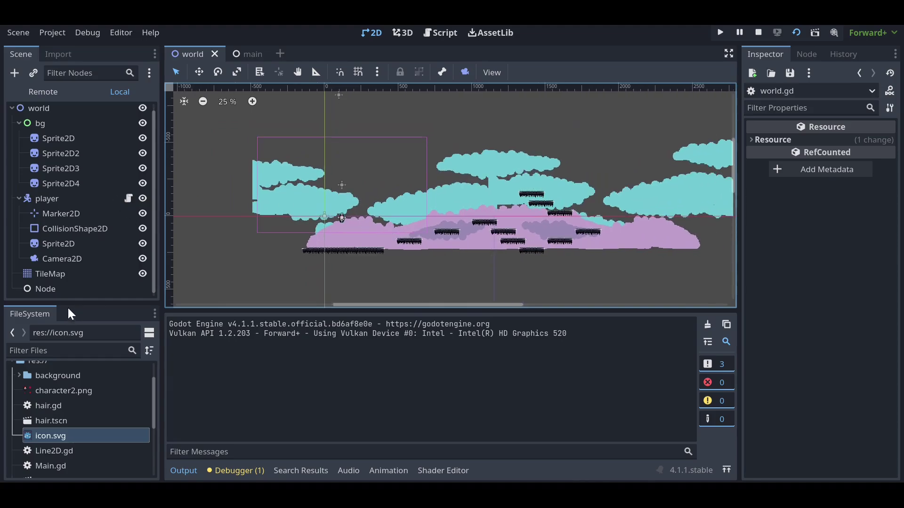
drag(71, 311, 68, 332)
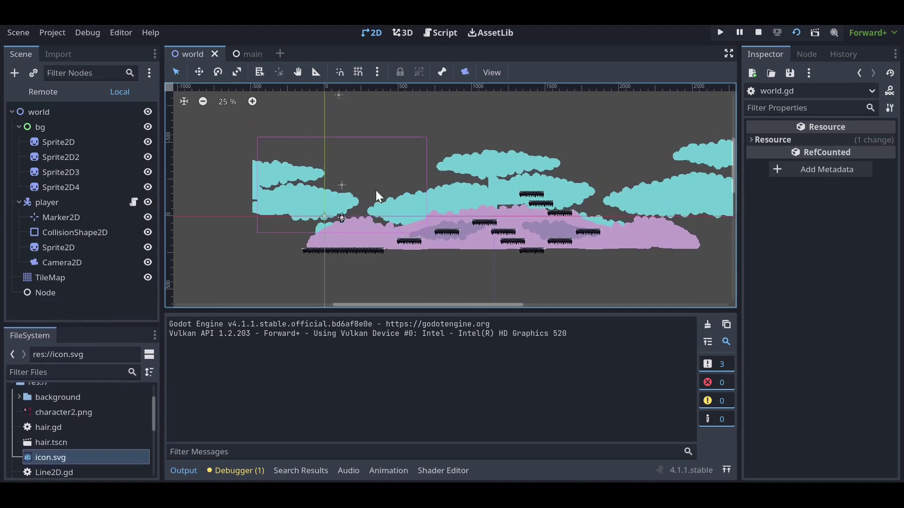
click(721, 34)
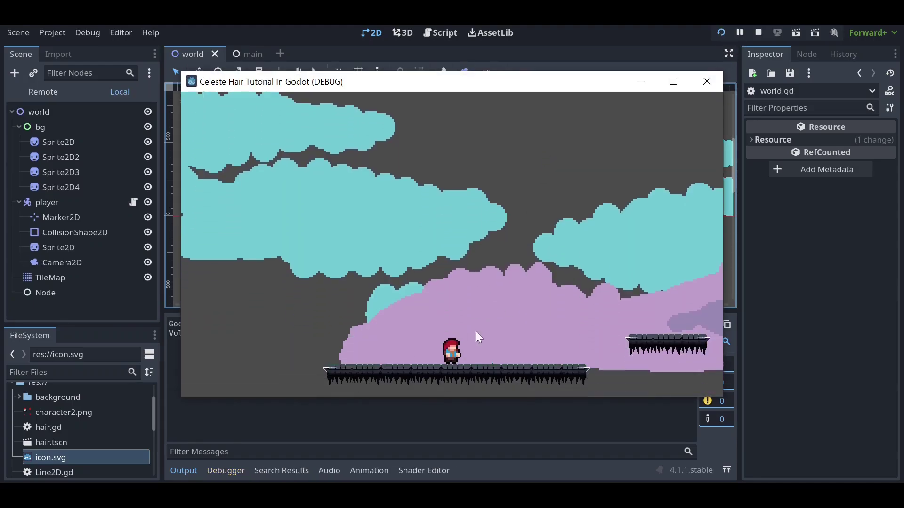
click(697, 83)
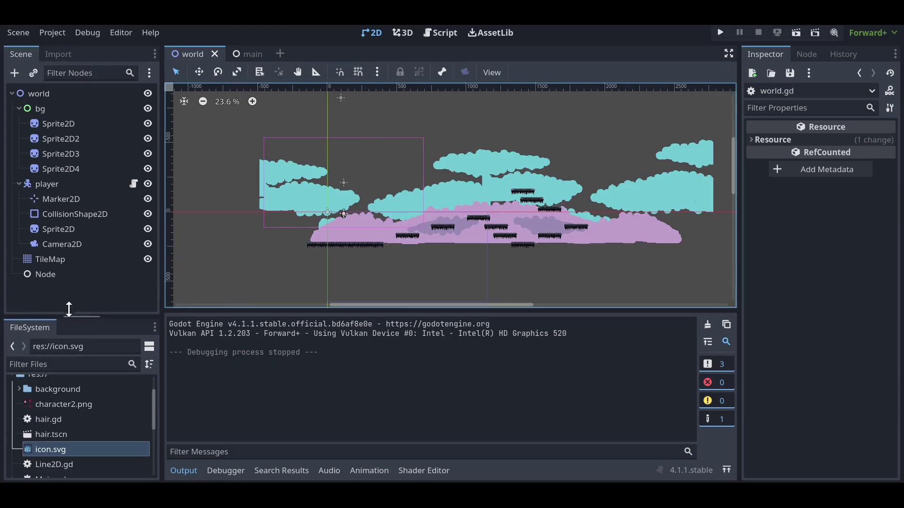
Step: Back in the main scene, instance world.tscn as a child of the Main root node
drag(67, 337, 68, 306)
scroll(52, 391, down, 1)
scroll(48, 393, up, 2)
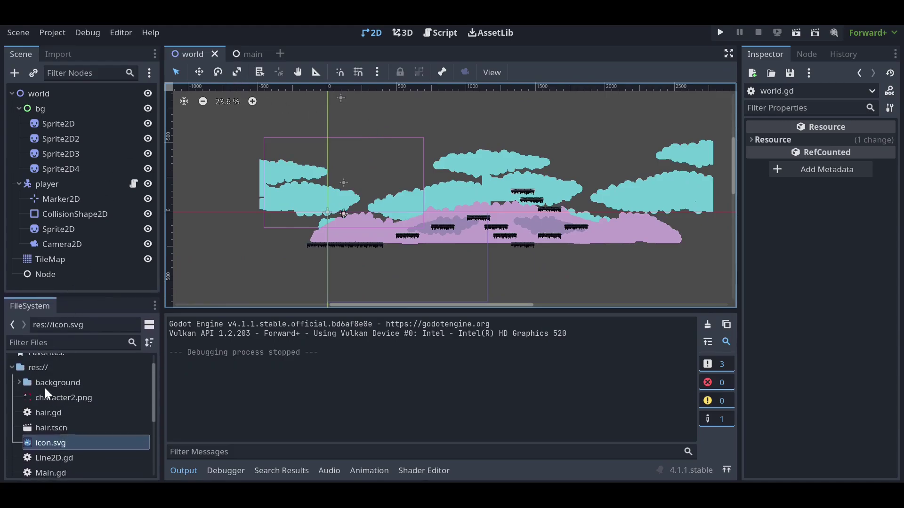
click(14, 370)
click(13, 380)
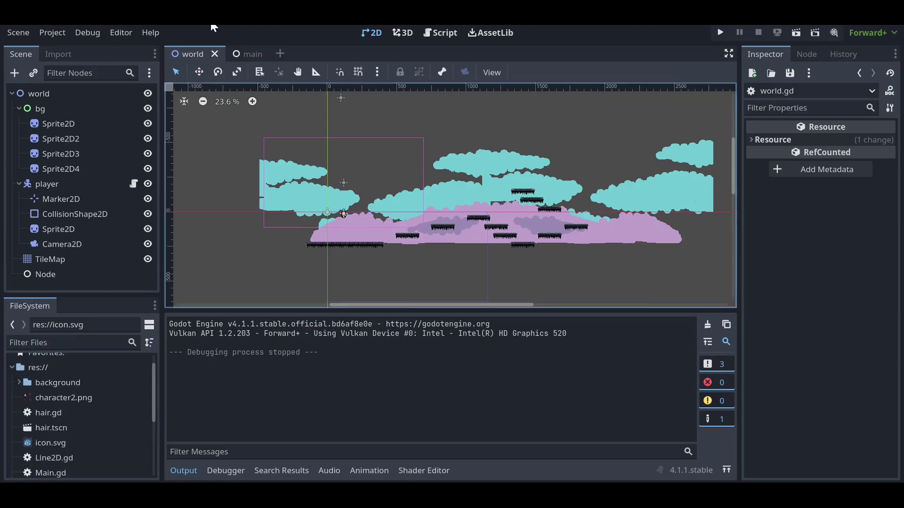
click(247, 53)
click(44, 97)
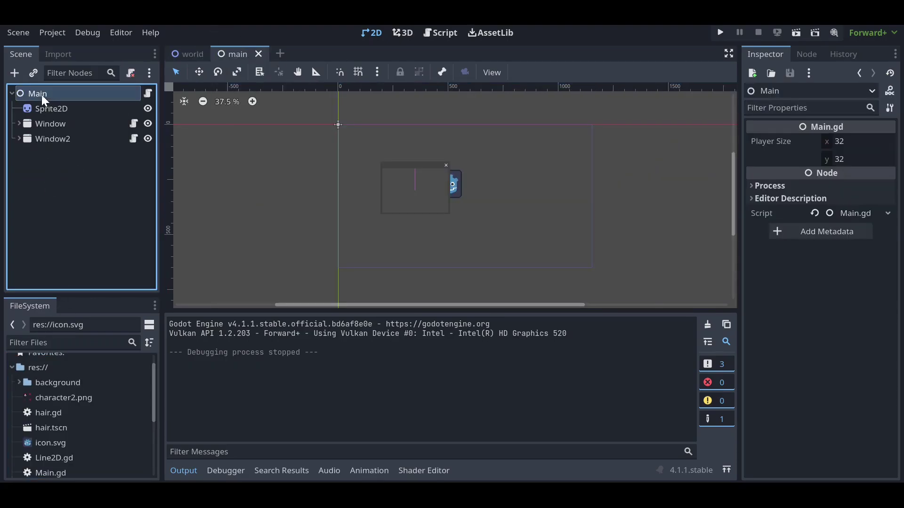
scroll(59, 405, down, 2)
scroll(53, 425, down, 2)
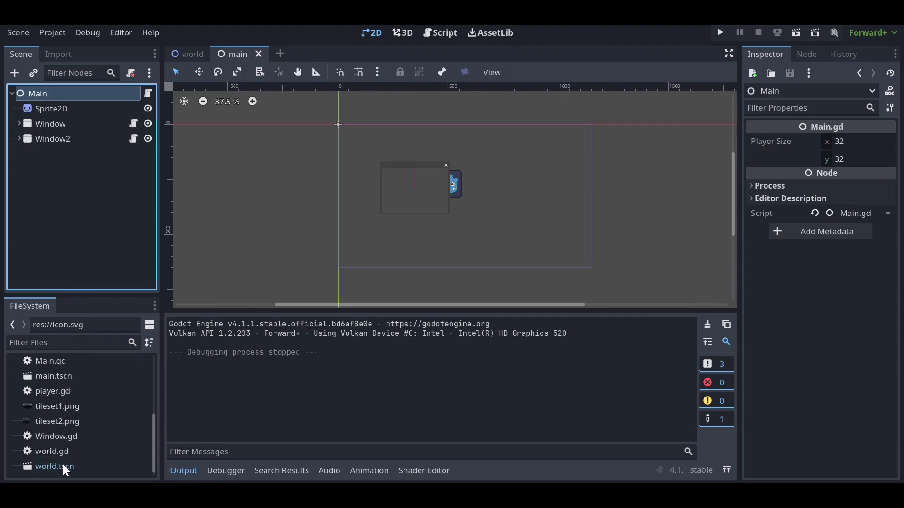
drag(66, 470, 313, 213)
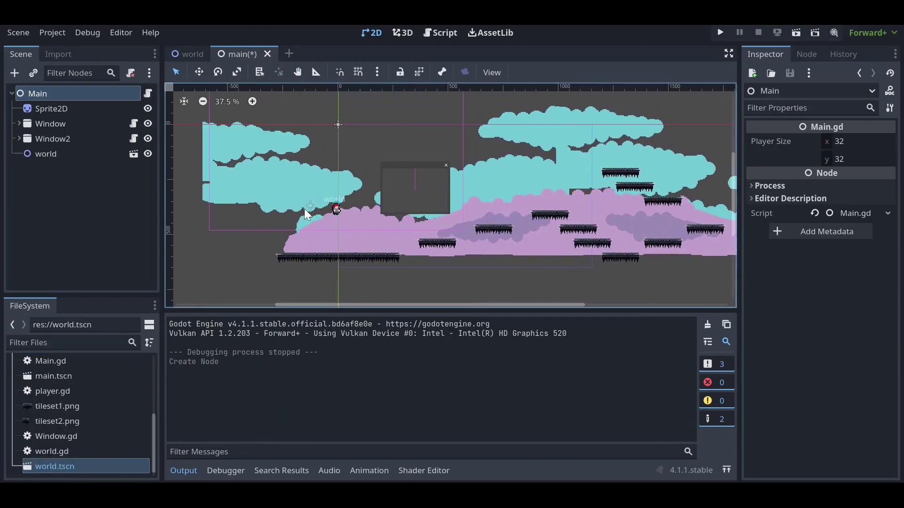
Step: Save and run the main scene, arrange both platformer-world windows, close them, and return to Main.gd
click(795, 34)
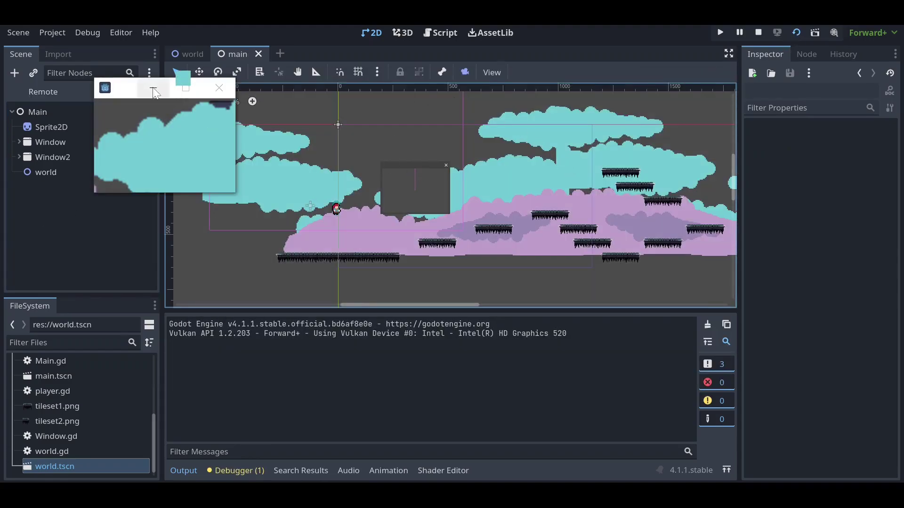
mouse_move(125, 200)
mouse_down()
mouse_move(264, 97)
mouse_move(260, 82)
mouse_up()
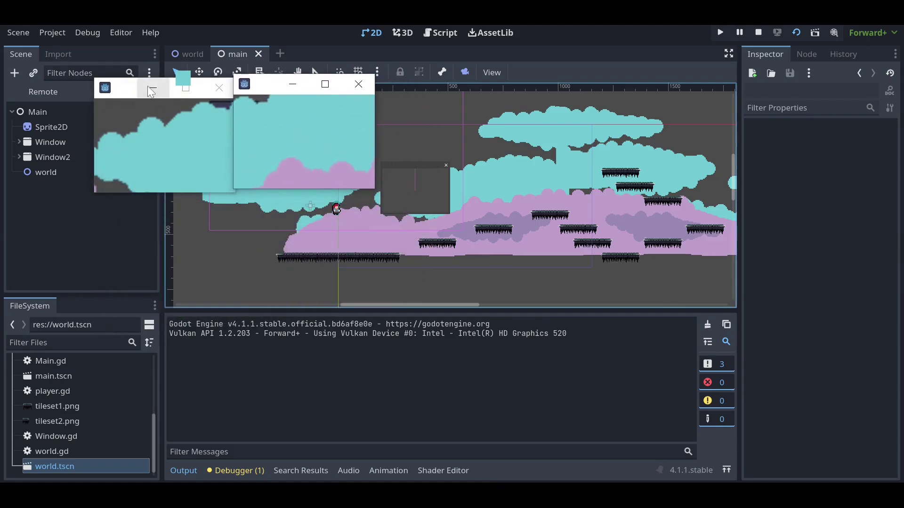
mouse_move(148, 86)
mouse_down()
mouse_move(108, 193)
mouse_move(11, 208)
mouse_up()
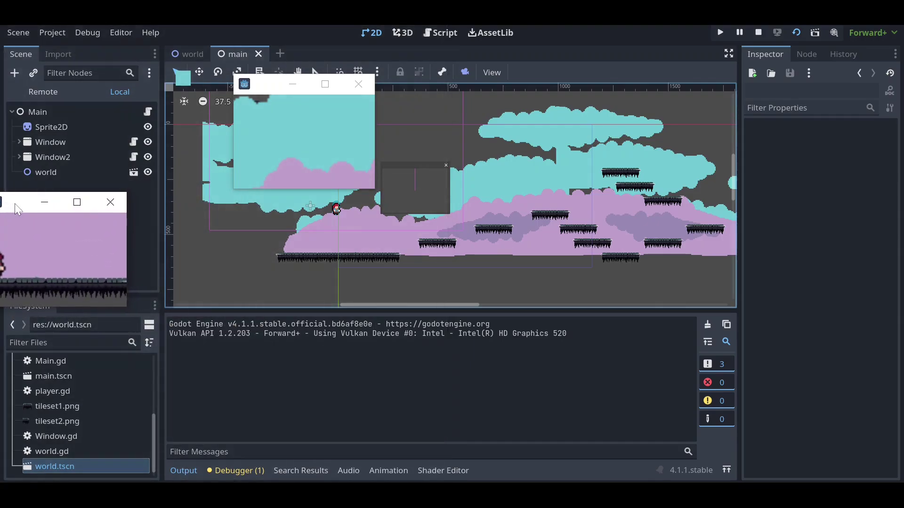
drag(267, 89, 154, 200)
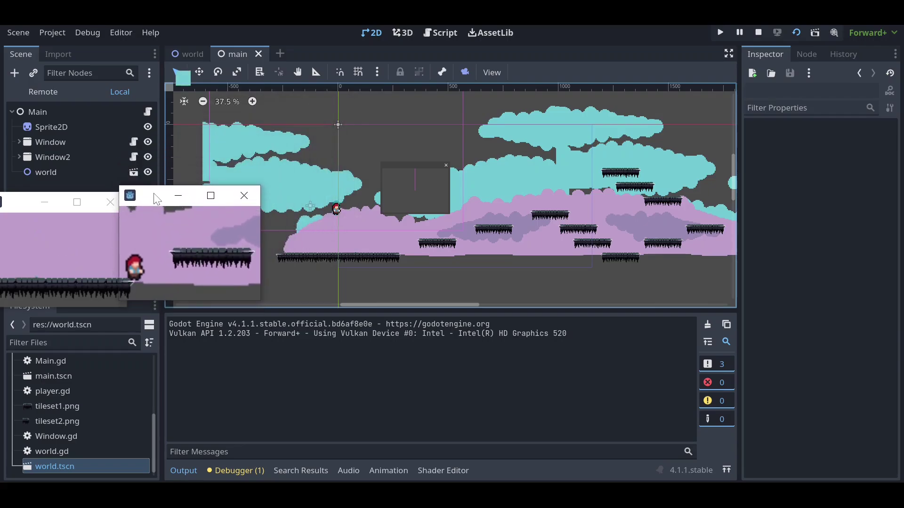
mouse_move(155, 199)
mouse_down()
mouse_move(200, 190)
mouse_move(222, 172)
mouse_up()
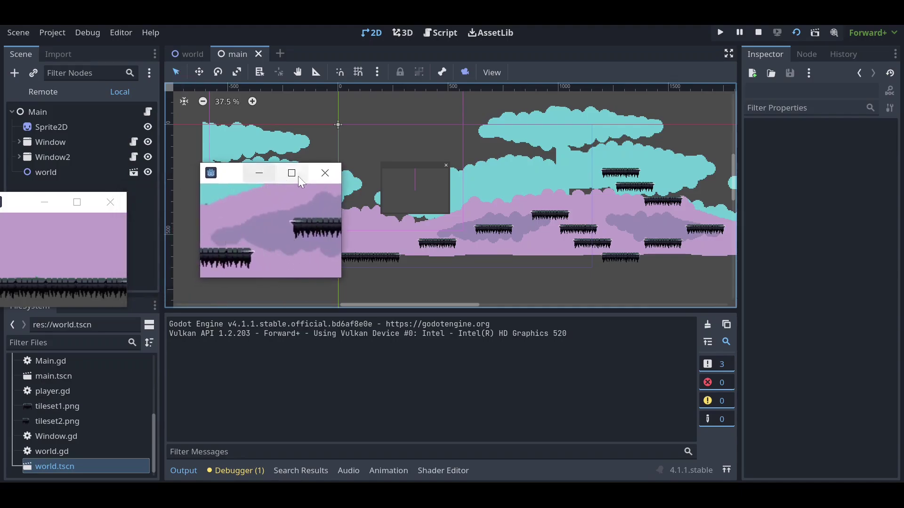
click(325, 173)
click(112, 202)
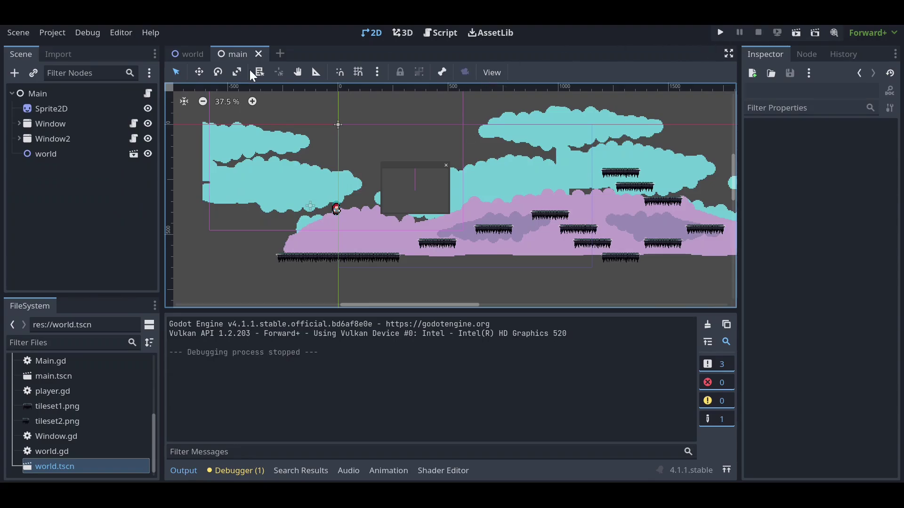
click(434, 35)
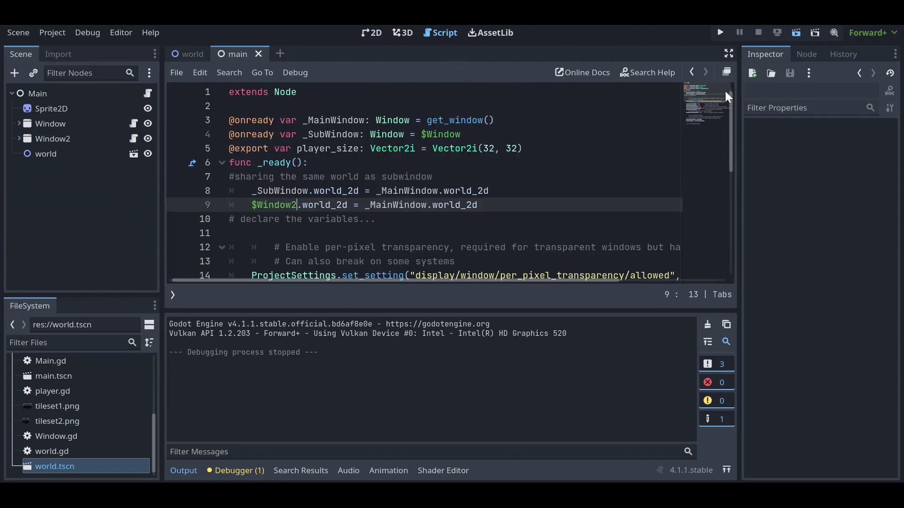
Step: Run the main scene again and drag a sub-window to show another part of the world
key(F6)
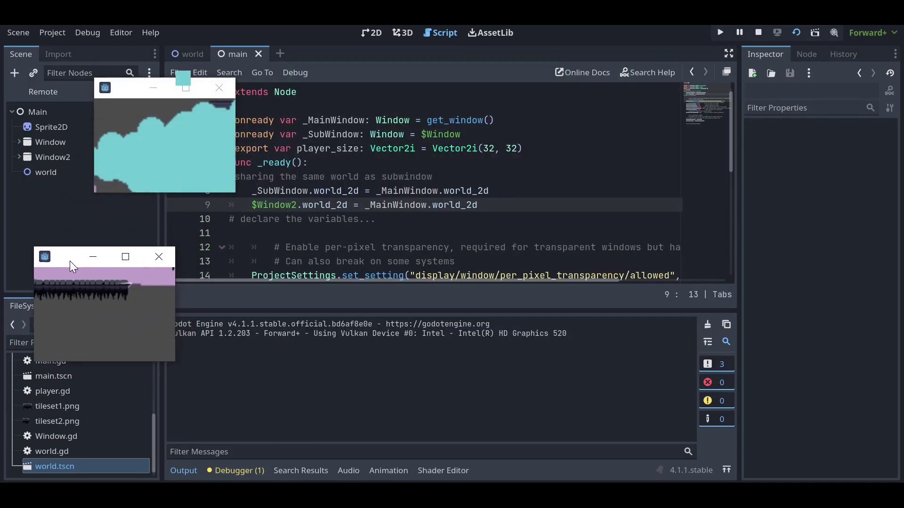
mouse_move(127, 98)
mouse_down()
mouse_move(258, 194)
mouse_move(182, 193)
mouse_move(156, 211)
mouse_up()
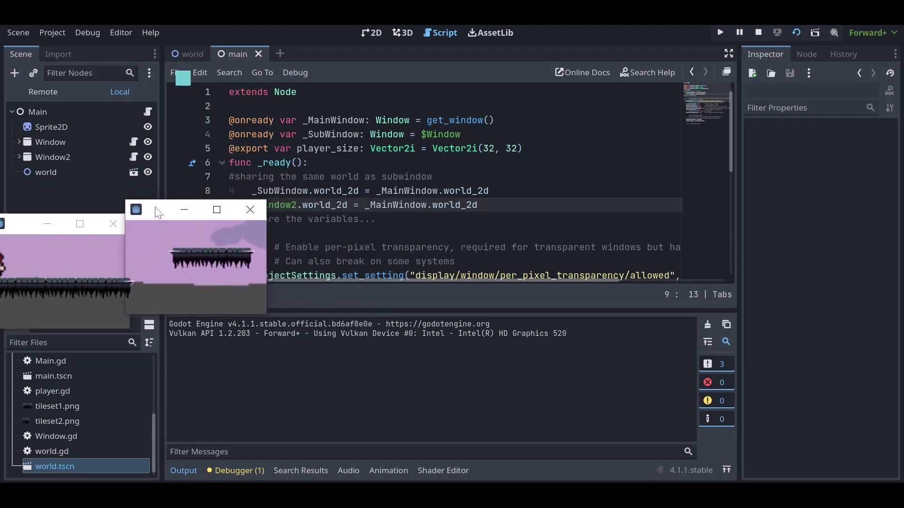